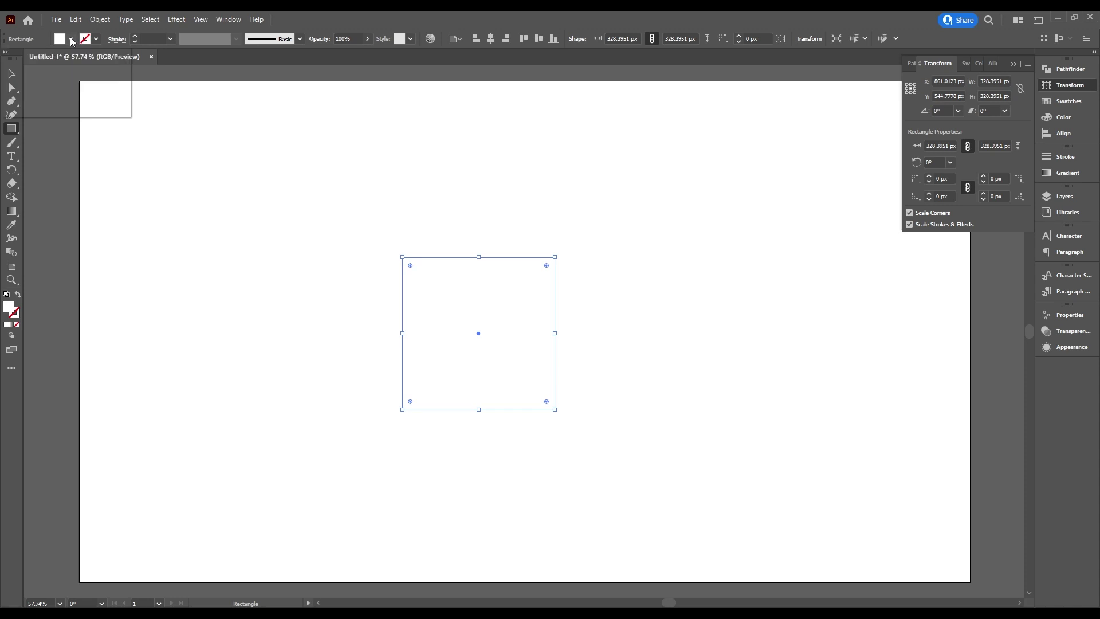
Fill the 328 px square with a solid green swatch, leaving no stroke.
{"action": "left_click", "coordinate": [56, 59]}
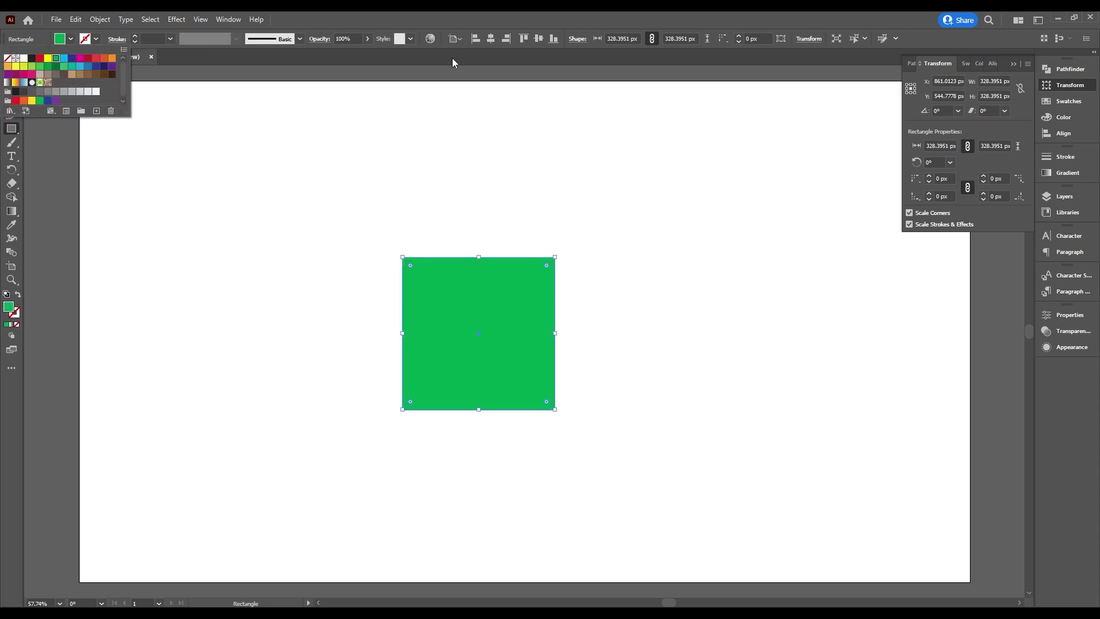
{"action": "left_click", "coordinate": [16, 78]}
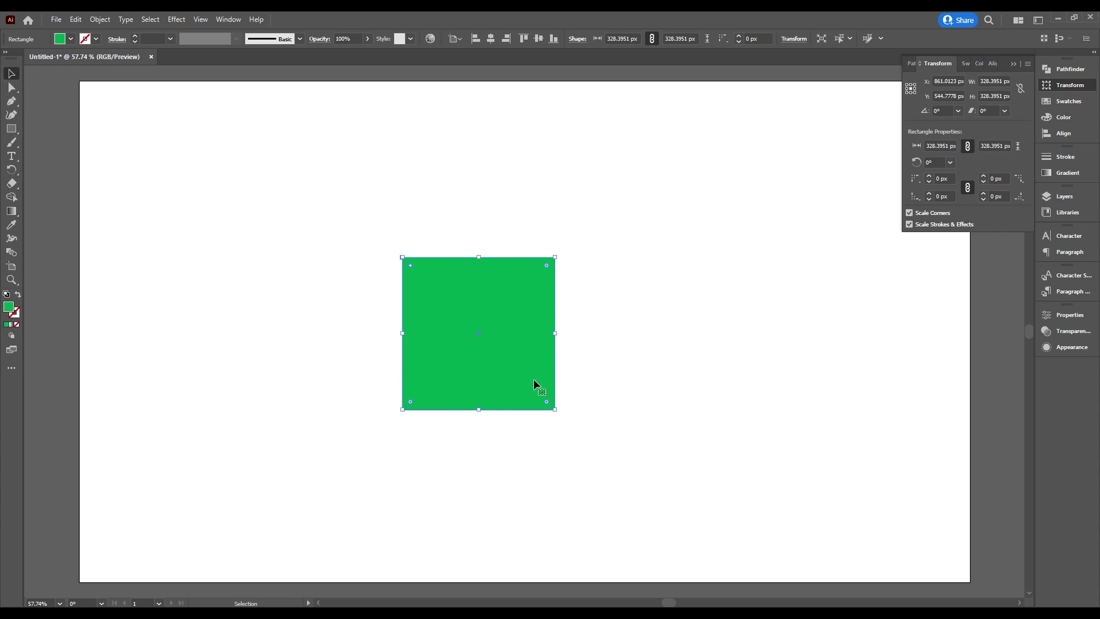
Round two opposite corners of the square into a leaf and give it a gradient fill.
{"action": "key", "text": "shift"}
{"action": "left_click_drag", "start_coordinate": [410, 265], "coordinate": [591, 412]}
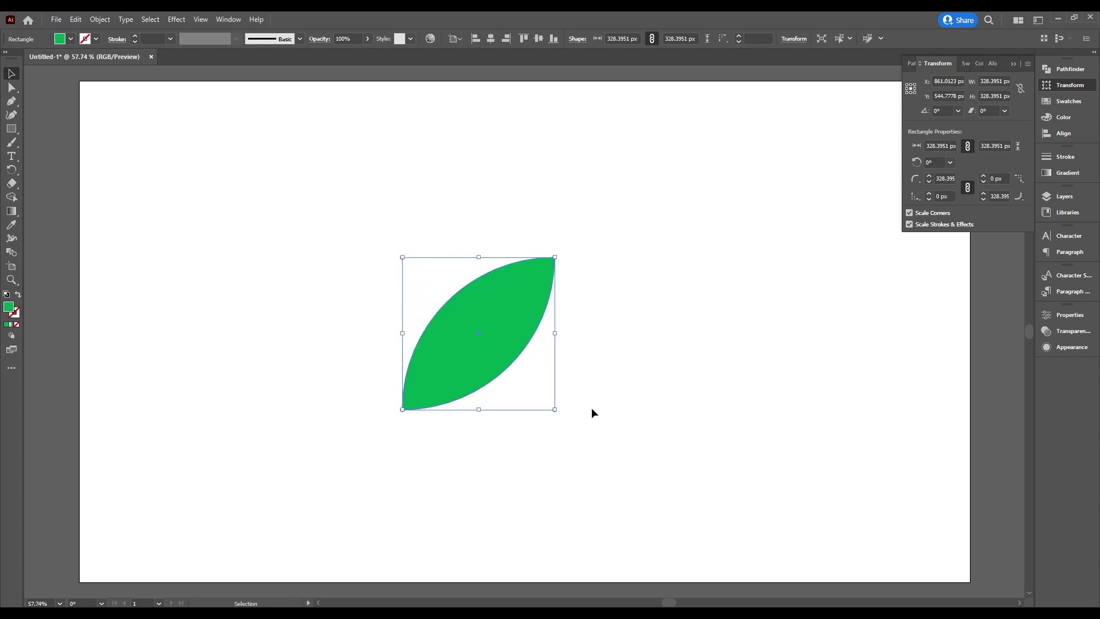
{"action": "left_click", "coordinate": [1069, 174]}
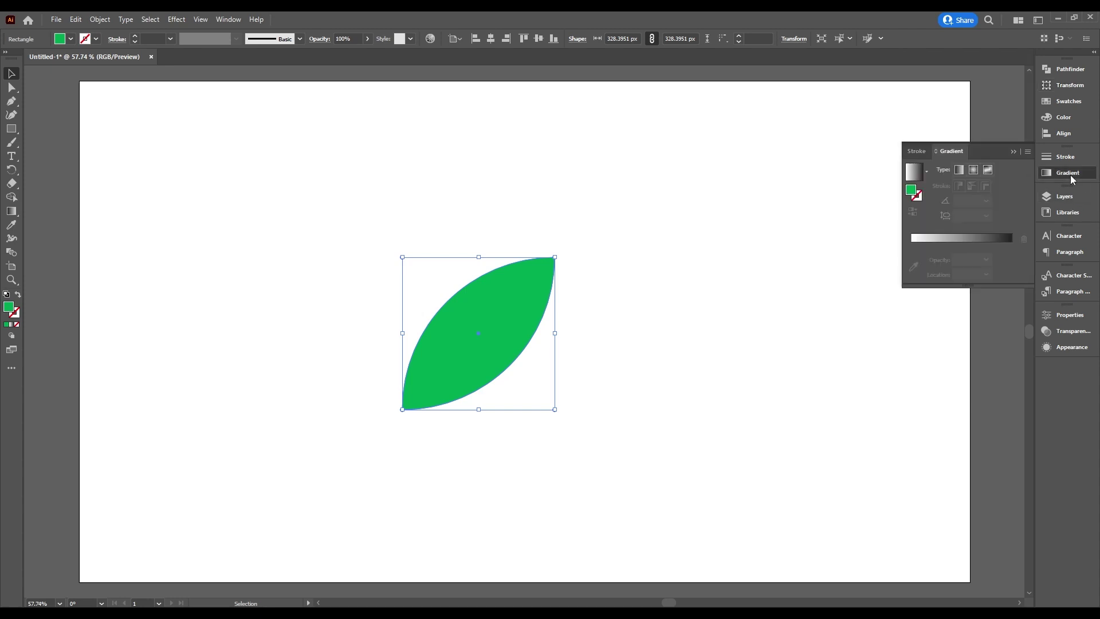
{"action": "left_click", "coordinate": [915, 172]}
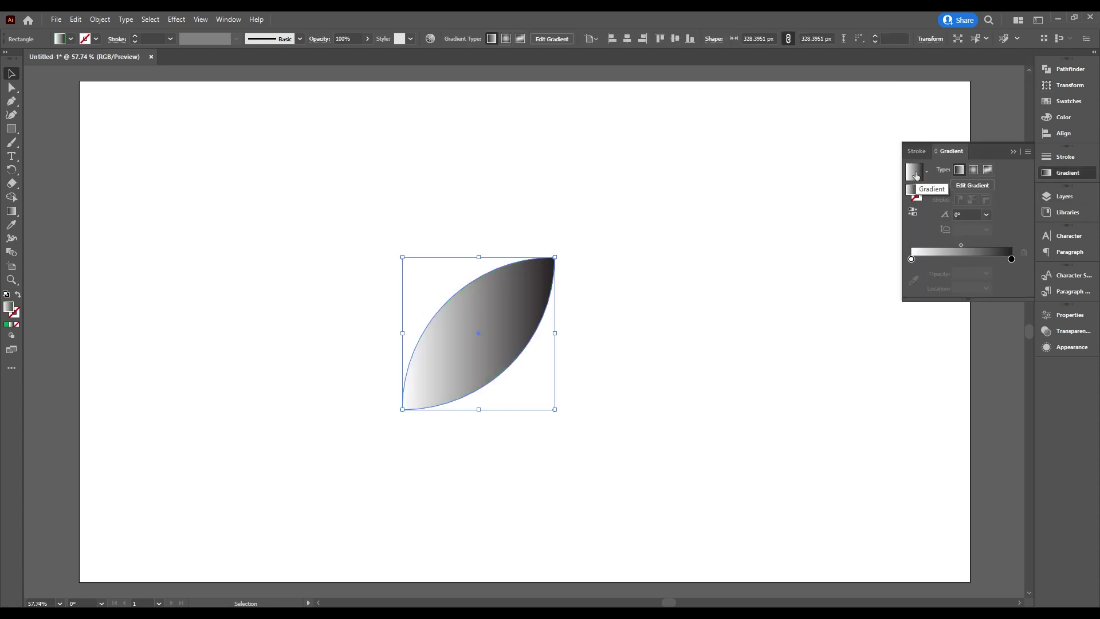
Set the gradient's start stop to green and its end stop to yellow-green.
{"action": "left_click", "coordinate": [912, 259]}
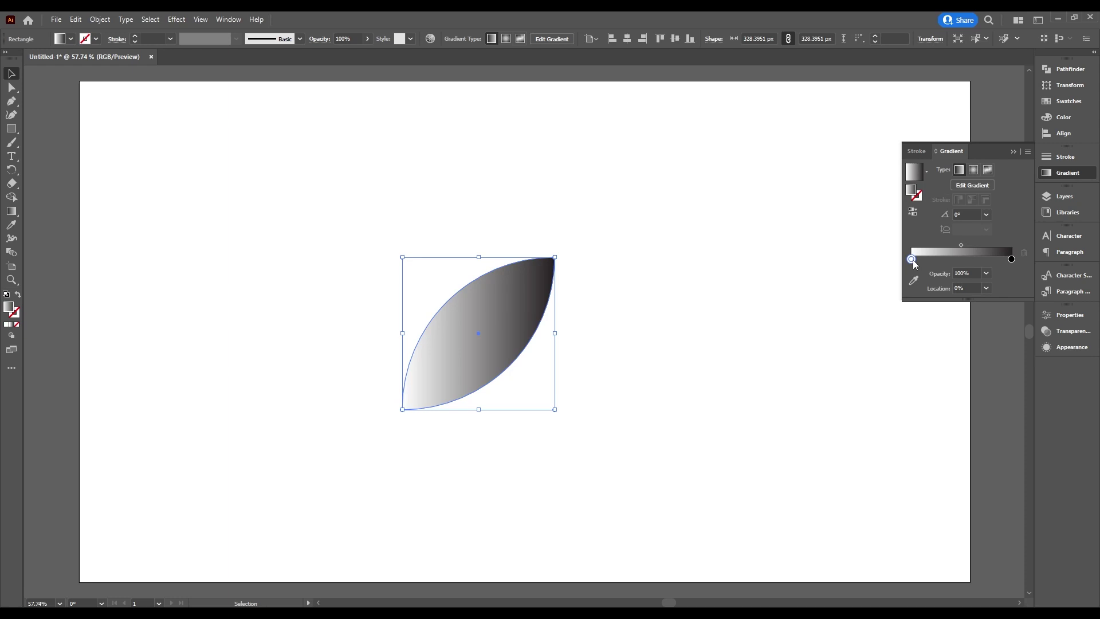
{"action": "double_click", "coordinate": [912, 259]}
{"action": "left_click", "coordinate": [867, 324]}
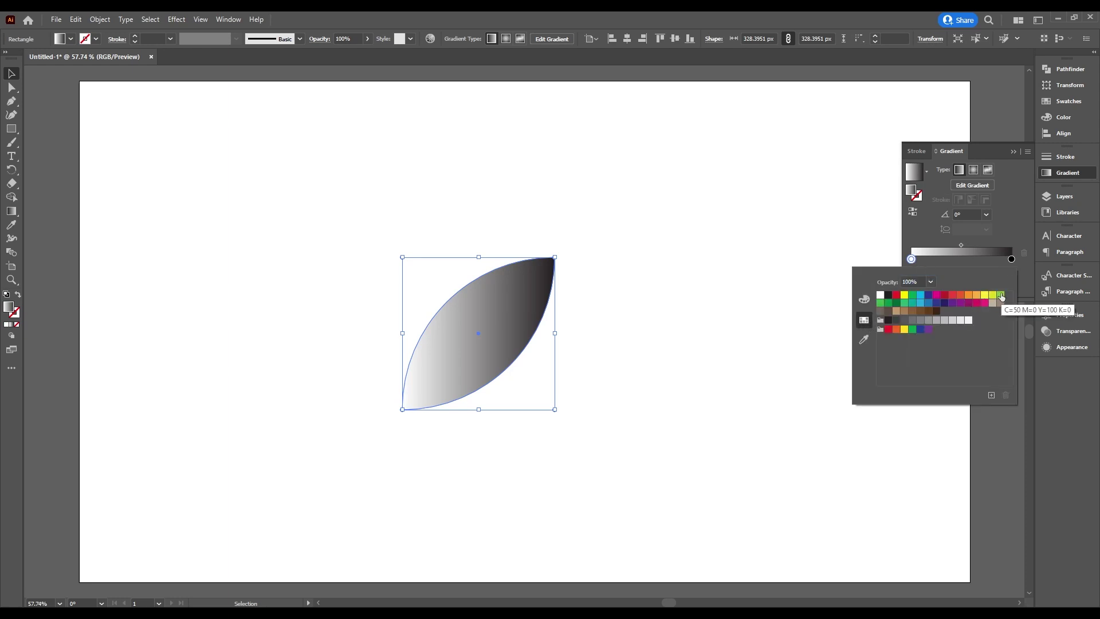
{"action": "left_click", "coordinate": [1001, 297]}
{"action": "left_click", "coordinate": [1013, 265]}
{"action": "double_click", "coordinate": [1011, 259]}
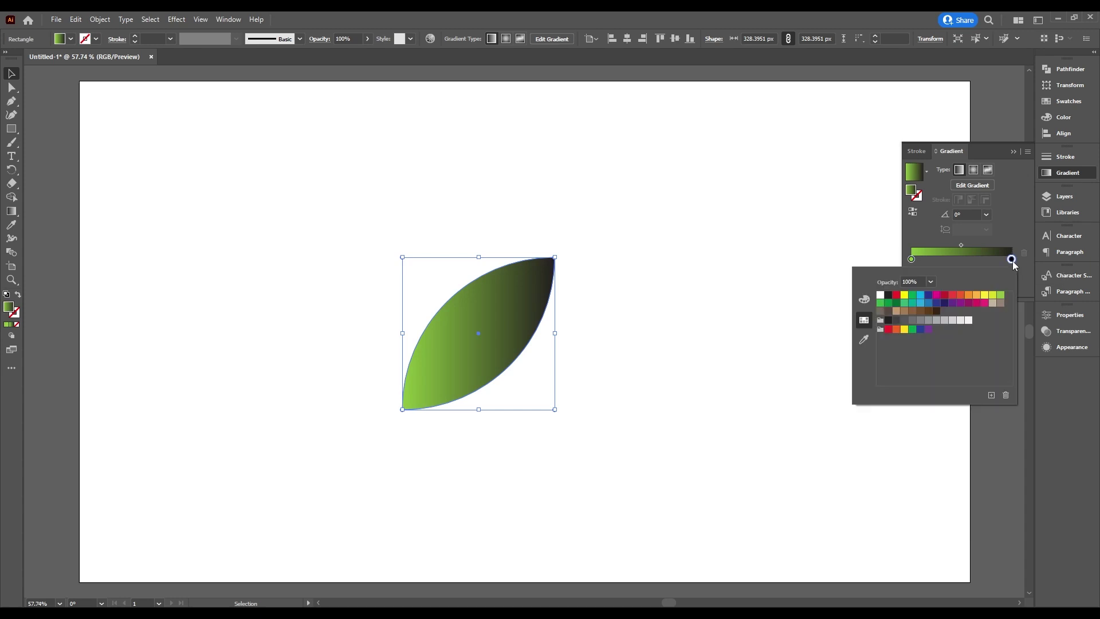
{"action": "left_click", "coordinate": [993, 296]}
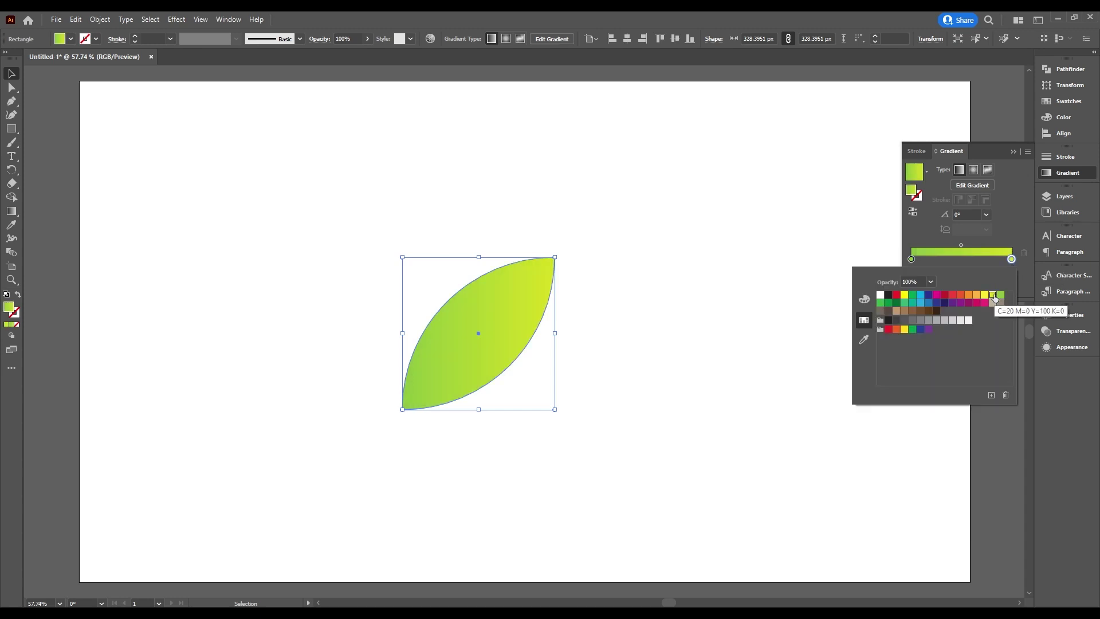
{"action": "left_click", "coordinate": [1011, 225]}
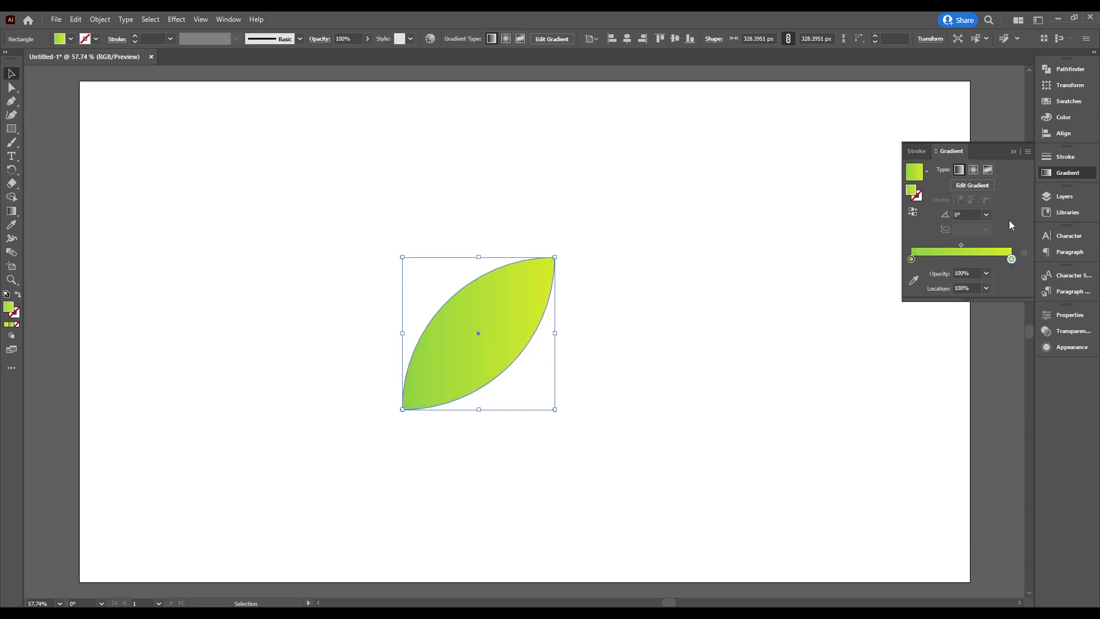
Run the gradient diagonally tip to tip at 46.3972° with the midpoint at 76.8156%.
{"action": "left_click", "coordinate": [12, 211]}
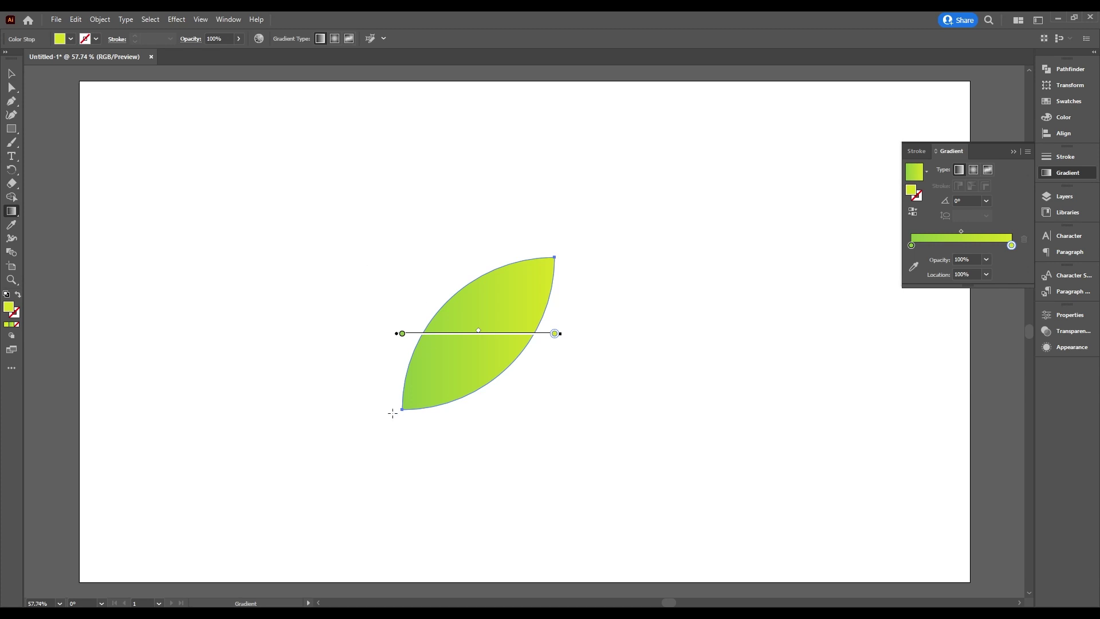
{"action": "mouse_move", "coordinate": [389, 425]}
{"action": "left_mouse_down"}
{"action": "mouse_move", "coordinate": [521, 275]}
{"action": "mouse_move", "coordinate": [539, 269]}
{"action": "left_mouse_up"}
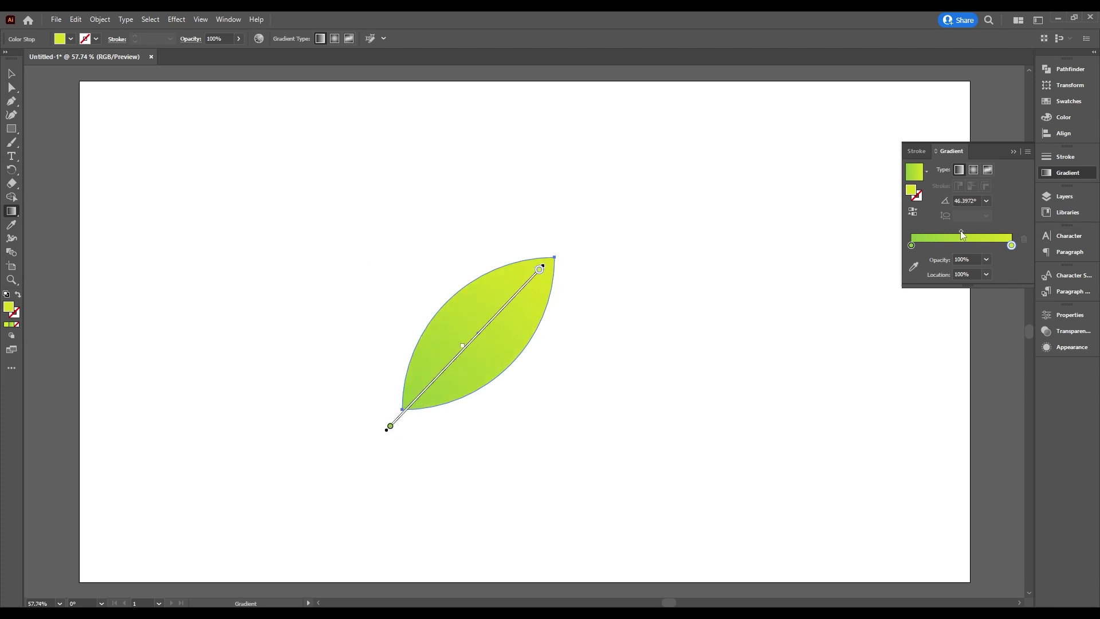
{"action": "left_click_drag", "start_coordinate": [960, 230], "coordinate": [986, 231]}
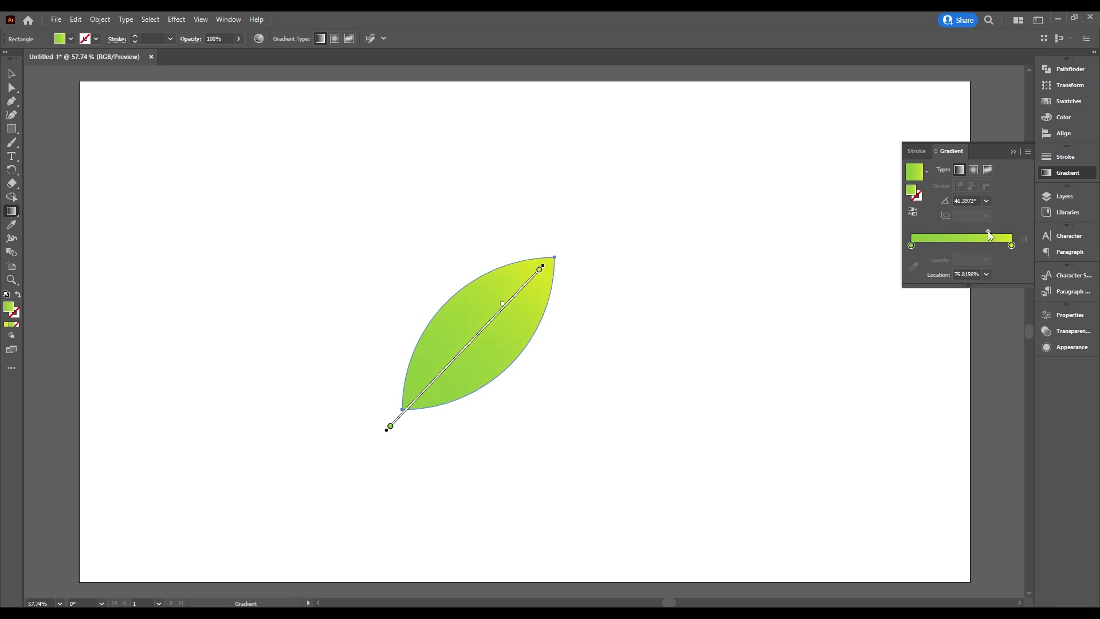
Apply an Arch warp to the leaf with 0% bend and -15% horizontal distortion.
{"action": "left_click", "coordinate": [177, 19]}
{"action": "mouse_move", "coordinate": [229, 167]}
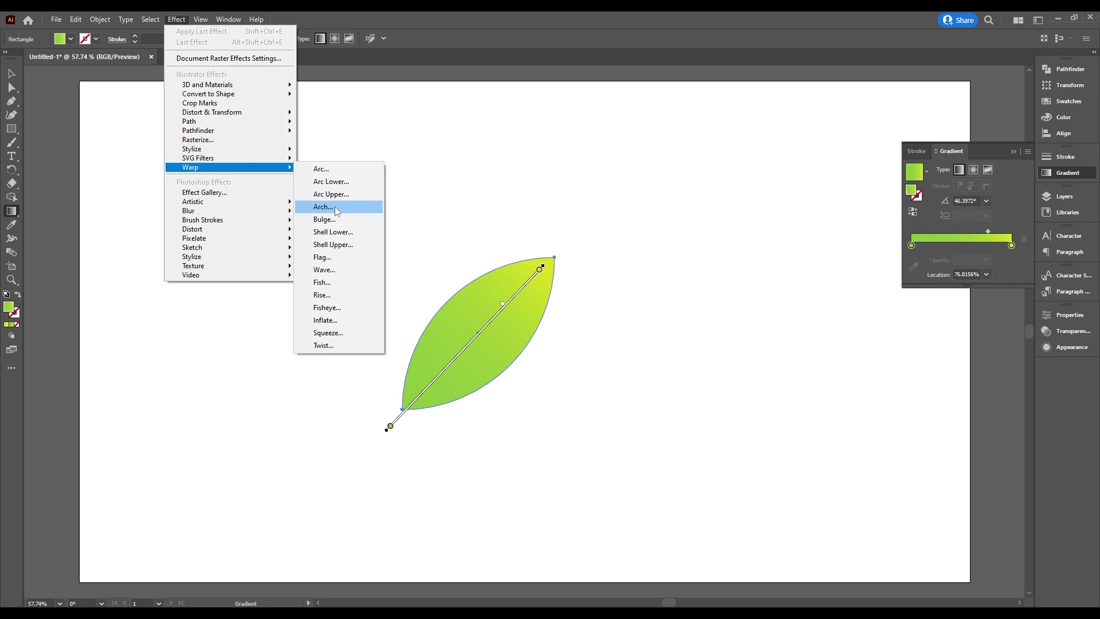
{"action": "left_click", "coordinate": [323, 206]}
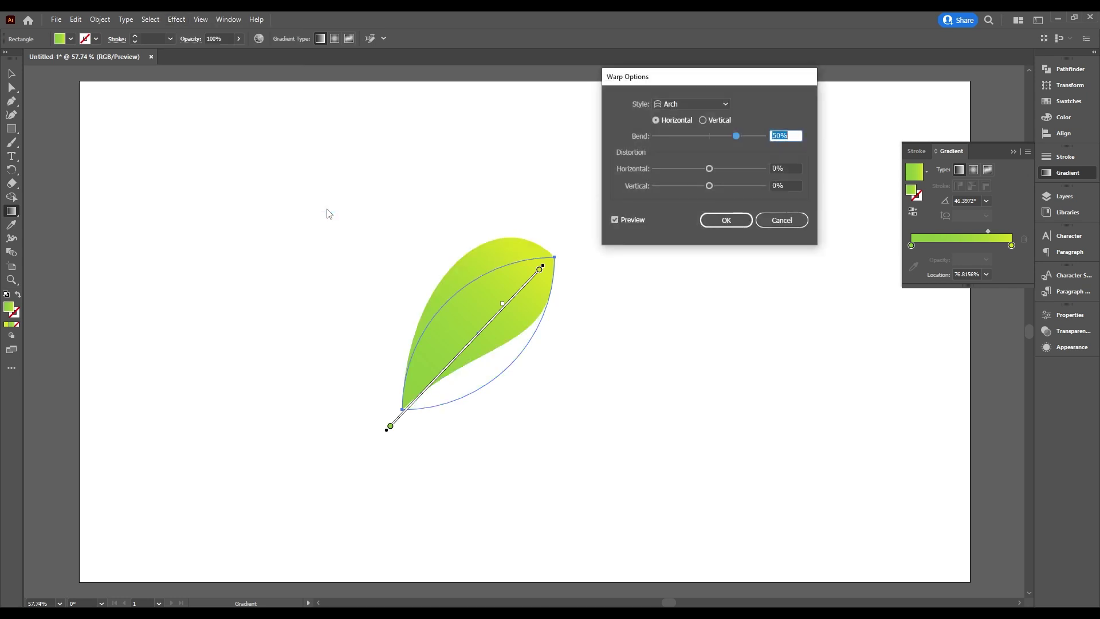
{"action": "type", "text": "0"}
{"action": "key", "text": "Tab"}
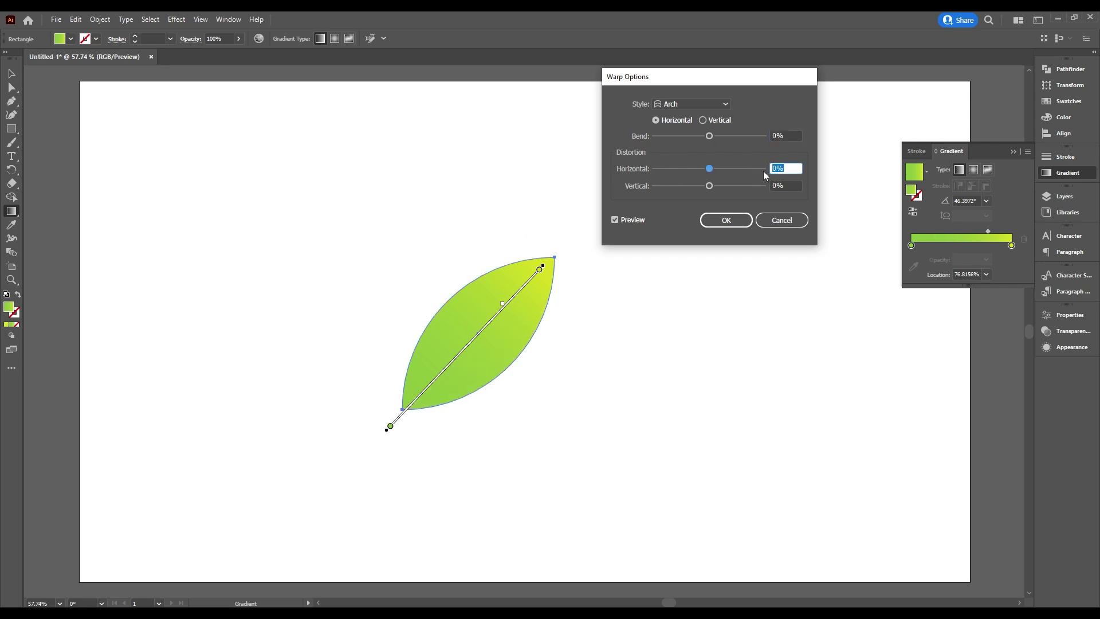
{"action": "type", "text": "-15"}
{"action": "left_click", "coordinate": [732, 220]}
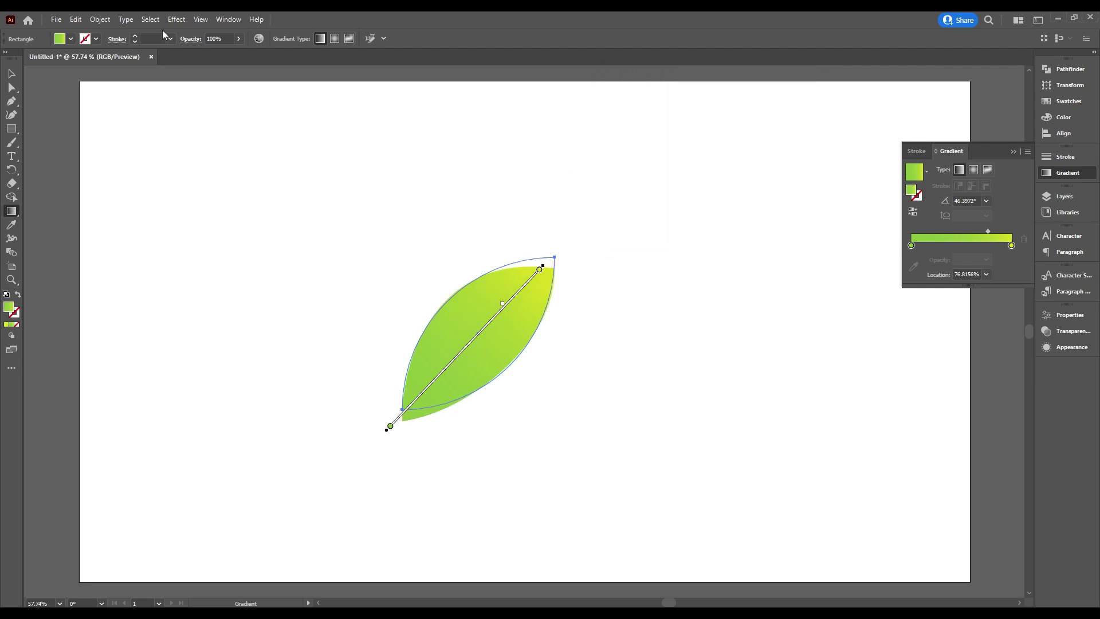
Adjust the leaf's anchor handles to round its lower, left, right and top curves into a teardrop.
{"action": "left_click", "coordinate": [12, 87]}
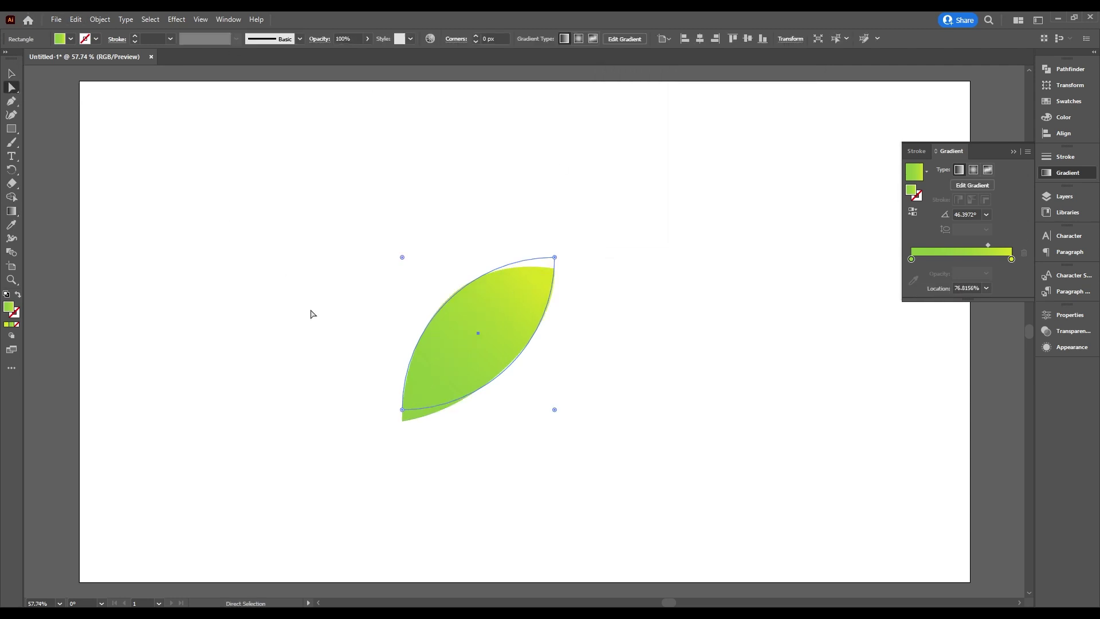
{"action": "left_click", "coordinate": [444, 402]}
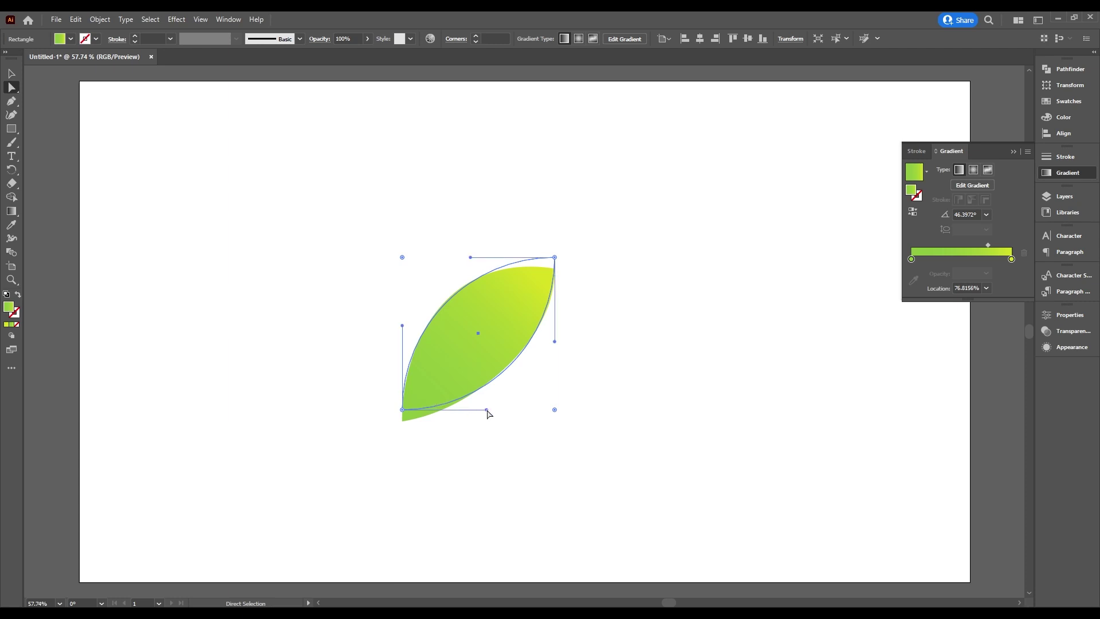
{"action": "left_click_drag", "start_coordinate": [487, 410], "coordinate": [493, 449]}
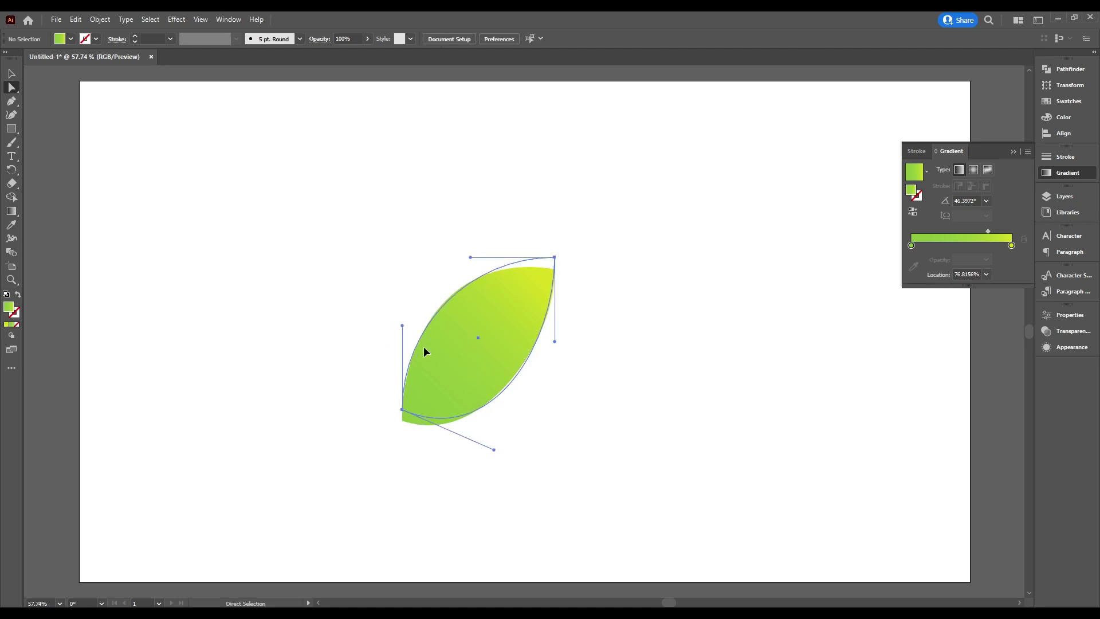
{"action": "left_click_drag", "start_coordinate": [403, 325], "coordinate": [369, 317]}
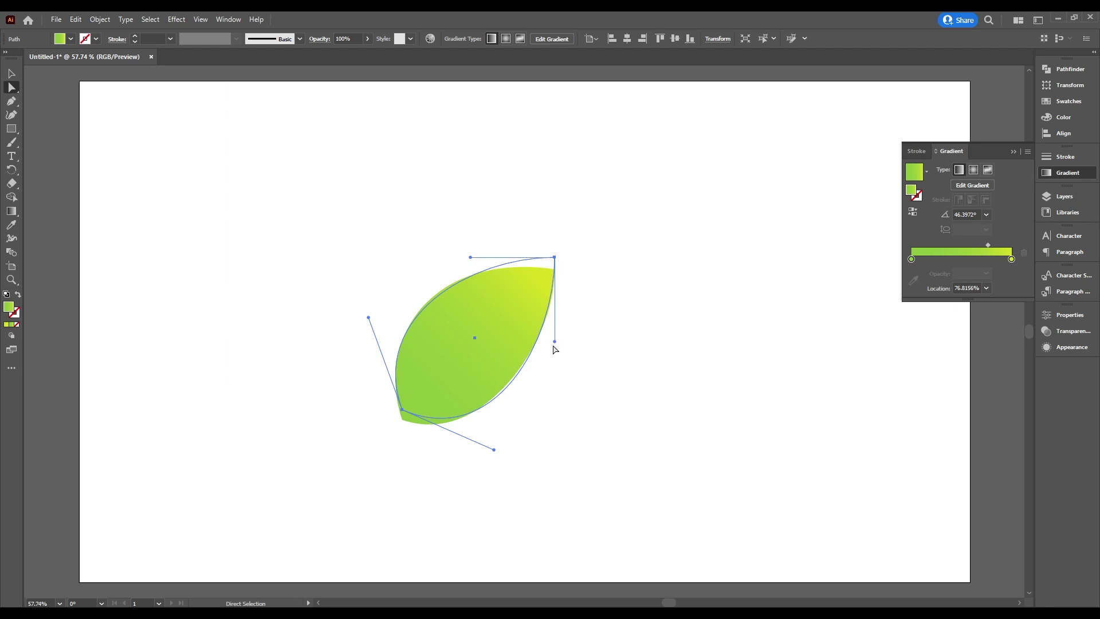
{"action": "left_click_drag", "start_coordinate": [555, 343], "coordinate": [545, 338]}
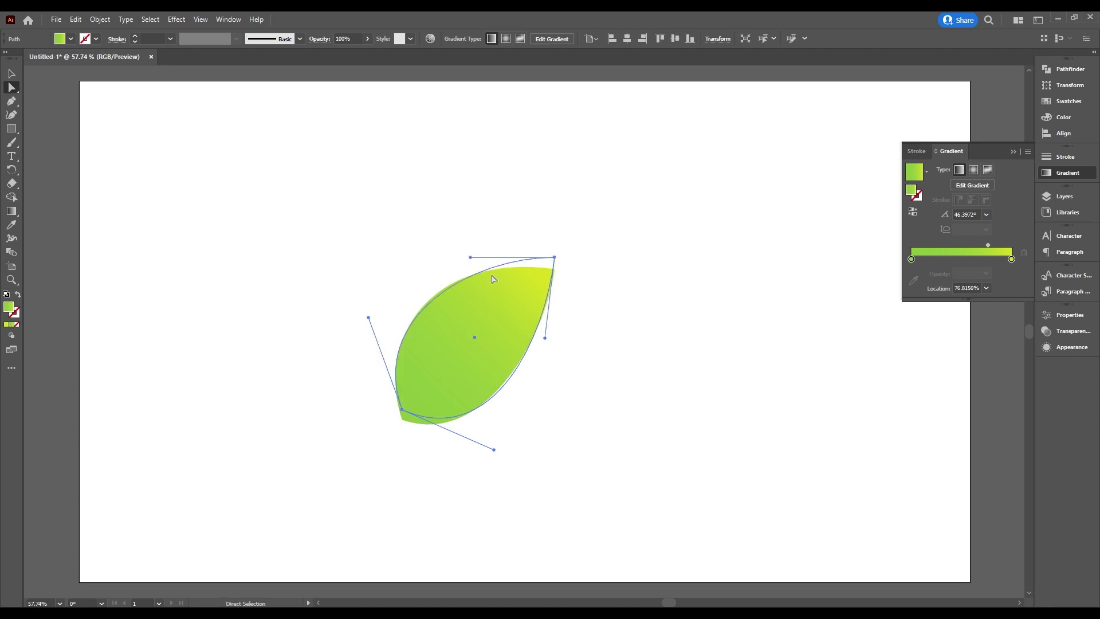
{"action": "left_click_drag", "start_coordinate": [470, 258], "coordinate": [475, 269]}
{"action": "left_click_drag", "start_coordinate": [494, 450], "coordinate": [501, 460]}
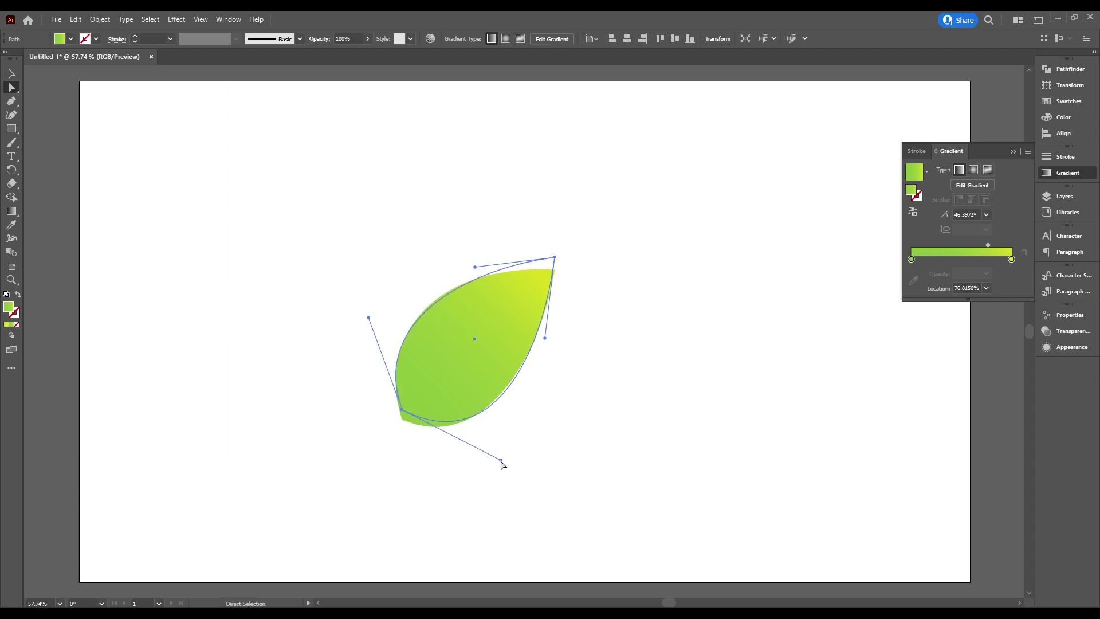
Expand the warp appearance into a plain path and centre the leaf horizontally and vertically.
{"action": "left_click", "coordinate": [100, 19]}
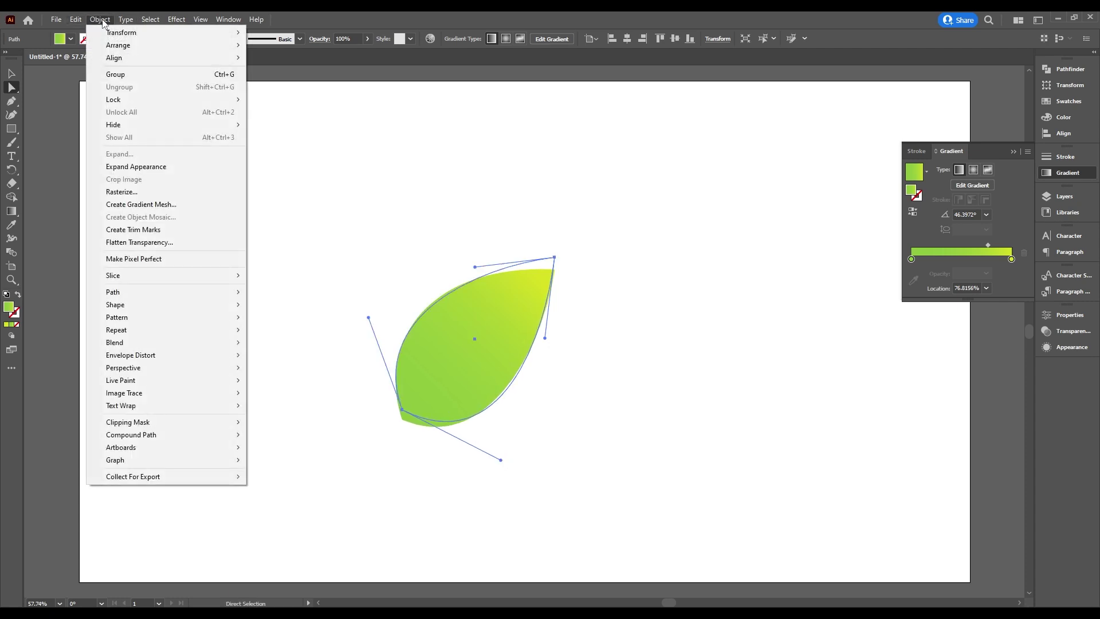
{"action": "left_click", "coordinate": [152, 167]}
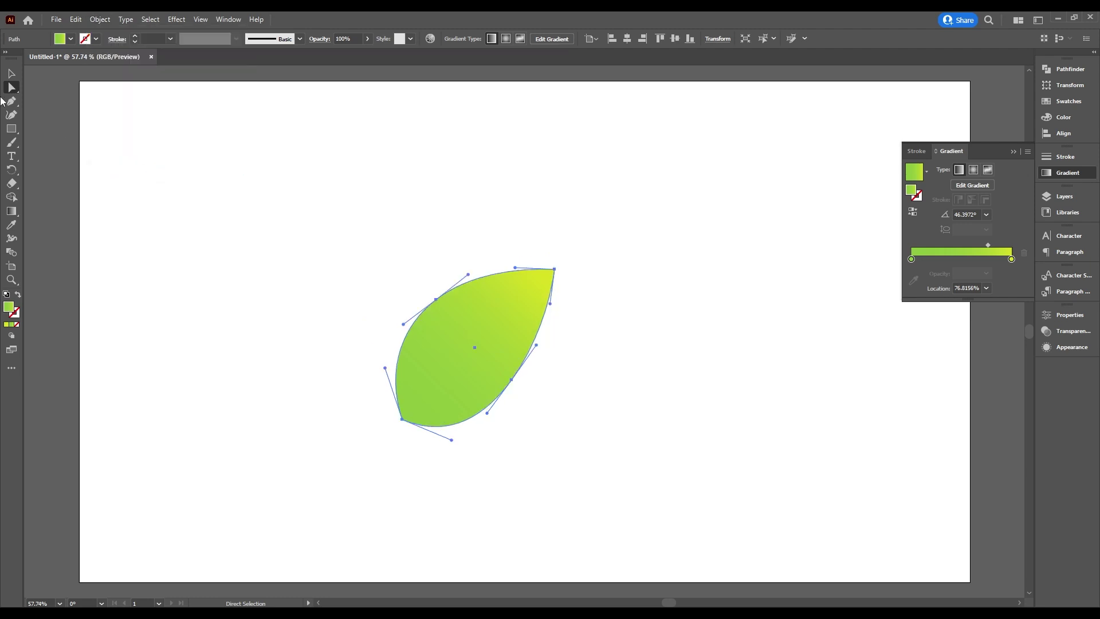
{"action": "left_click", "coordinate": [11, 73]}
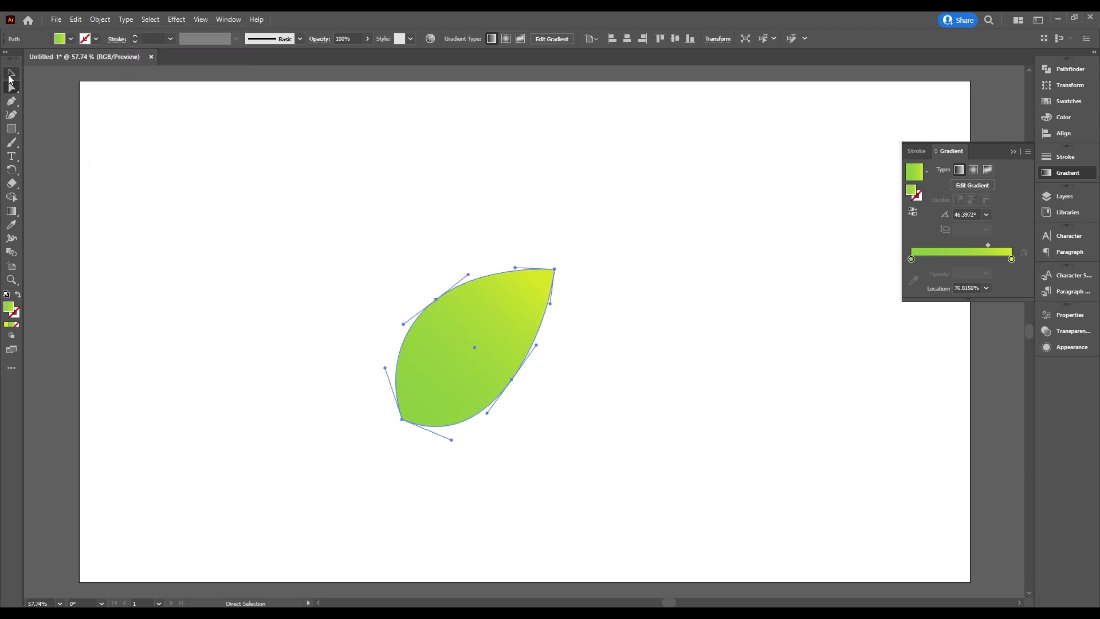
{"action": "left_click", "coordinate": [626, 42]}
{"action": "left_click", "coordinate": [676, 38]}
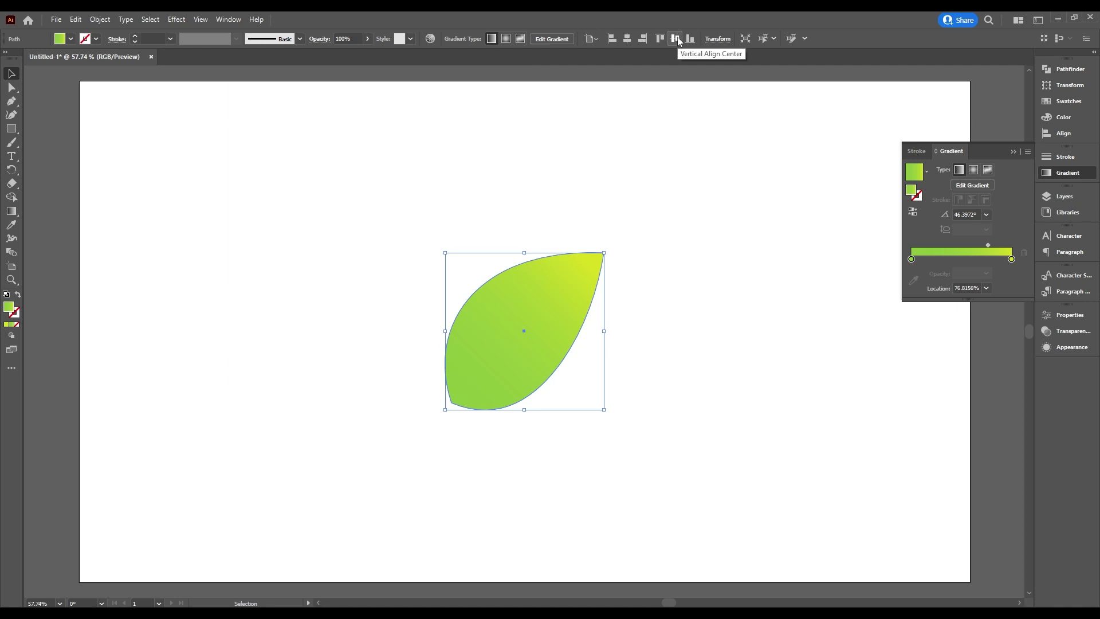
{"action": "left_click", "coordinate": [1013, 151]}
Pen-draw a thin tapered curved vein from below the leaf up into its middle.
{"action": "scroll", "coordinate": [146, 138], "scroll_direction": "down", "scroll_amount": 1}
{"action": "key", "text": "p"}
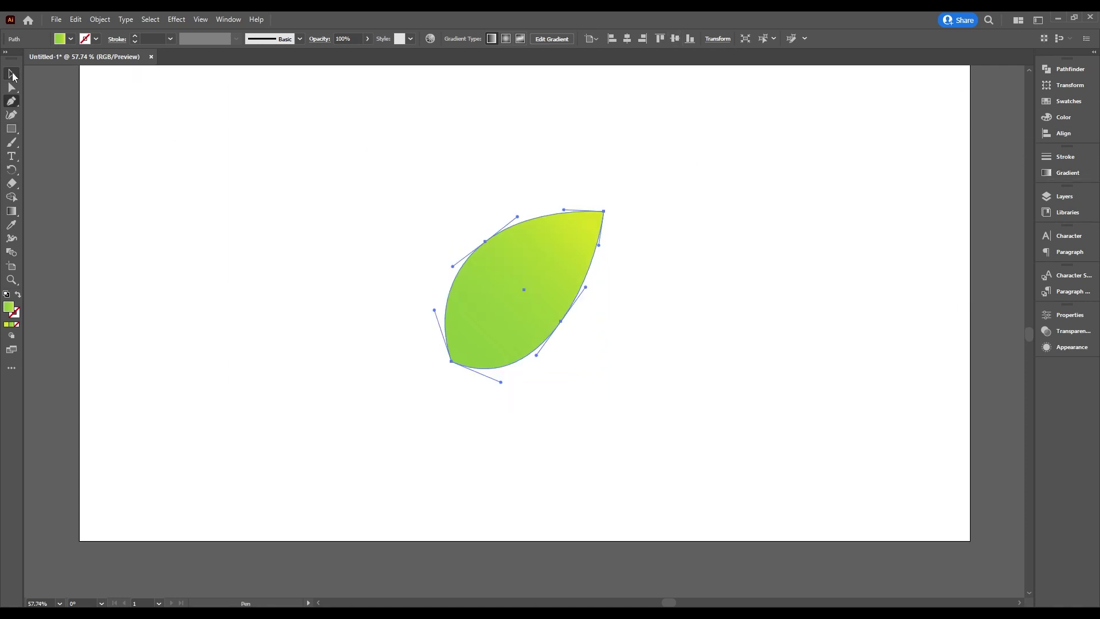
{"action": "left_click", "coordinate": [12, 74]}
{"action": "left_click", "coordinate": [330, 273]}
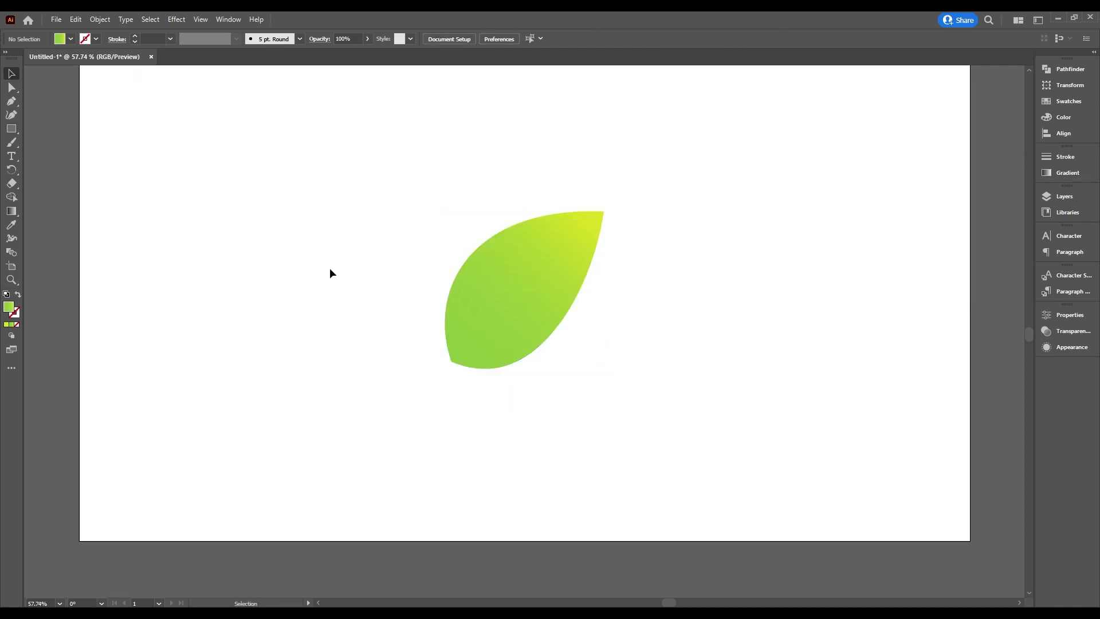
{"action": "left_click", "coordinate": [12, 101]}
{"action": "scroll", "coordinate": [415, 346], "scroll_direction": "down", "scroll_amount": 1}
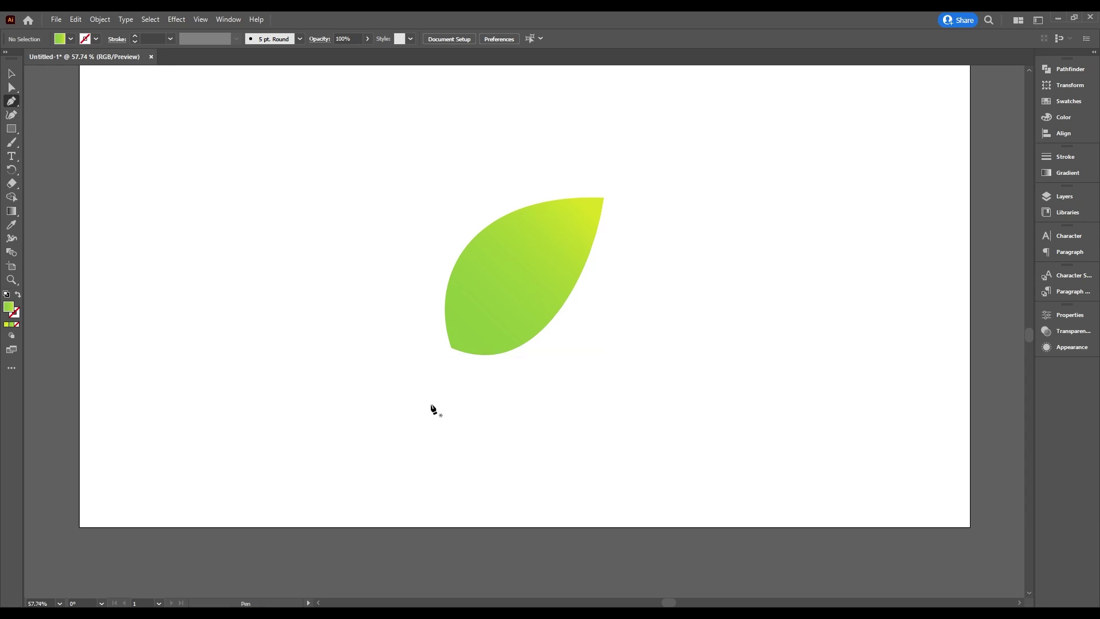
{"action": "left_click_drag", "start_coordinate": [420, 430], "coordinate": [436, 417]}
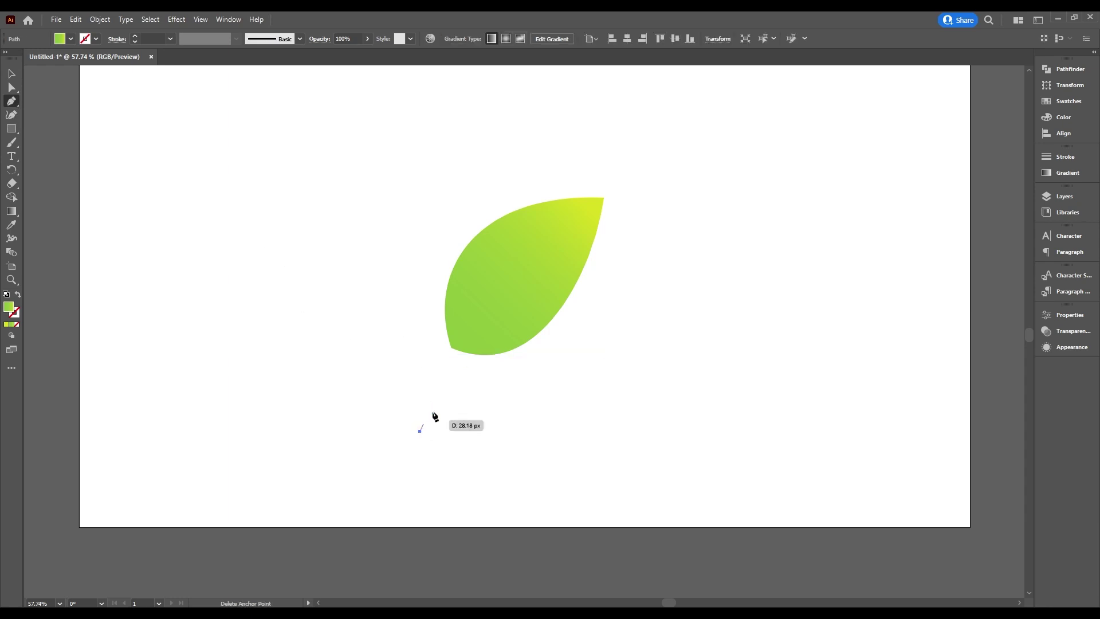
{"action": "left_click_drag", "start_coordinate": [551, 251], "coordinate": [624, 215]}
{"action": "left_click", "coordinate": [552, 252]}
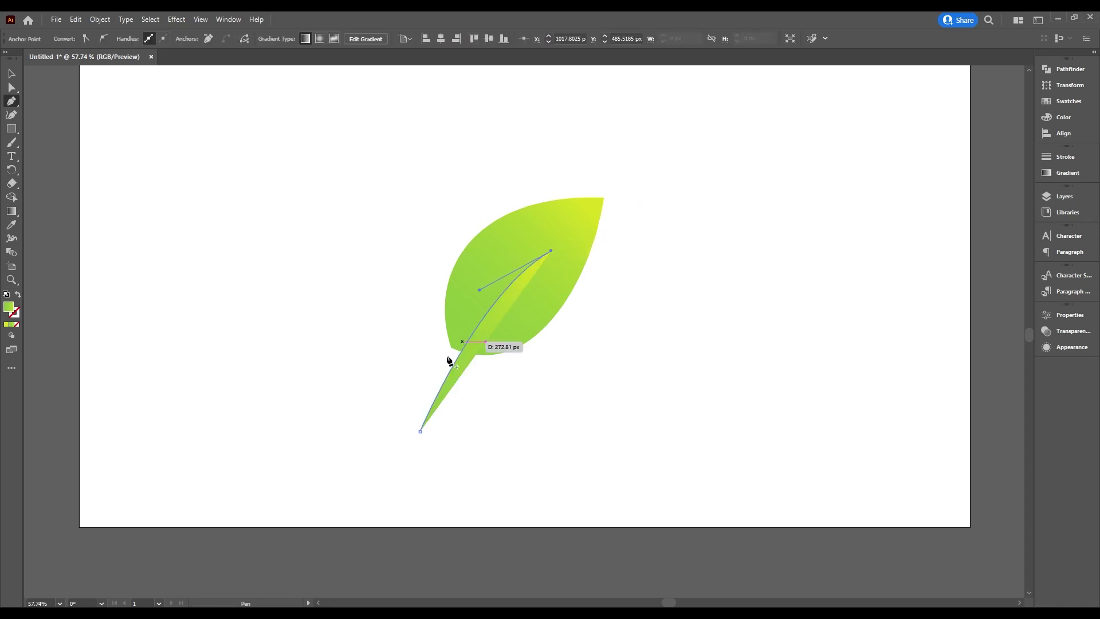
{"action": "left_click_drag", "start_coordinate": [420, 432], "coordinate": [370, 548]}
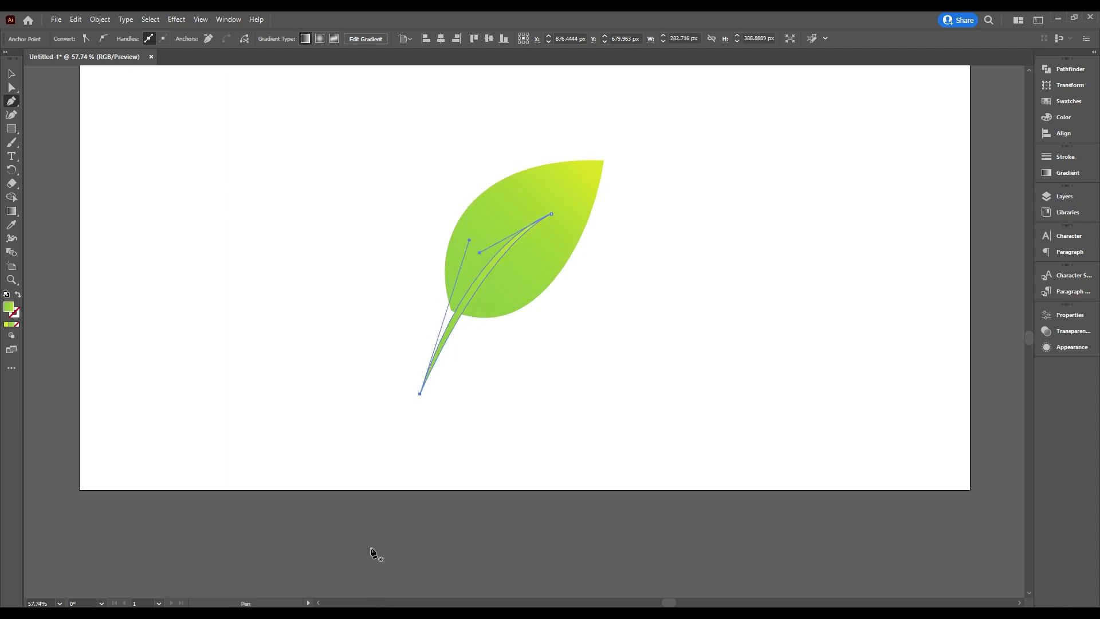
{"action": "left_click", "coordinate": [11, 73]}
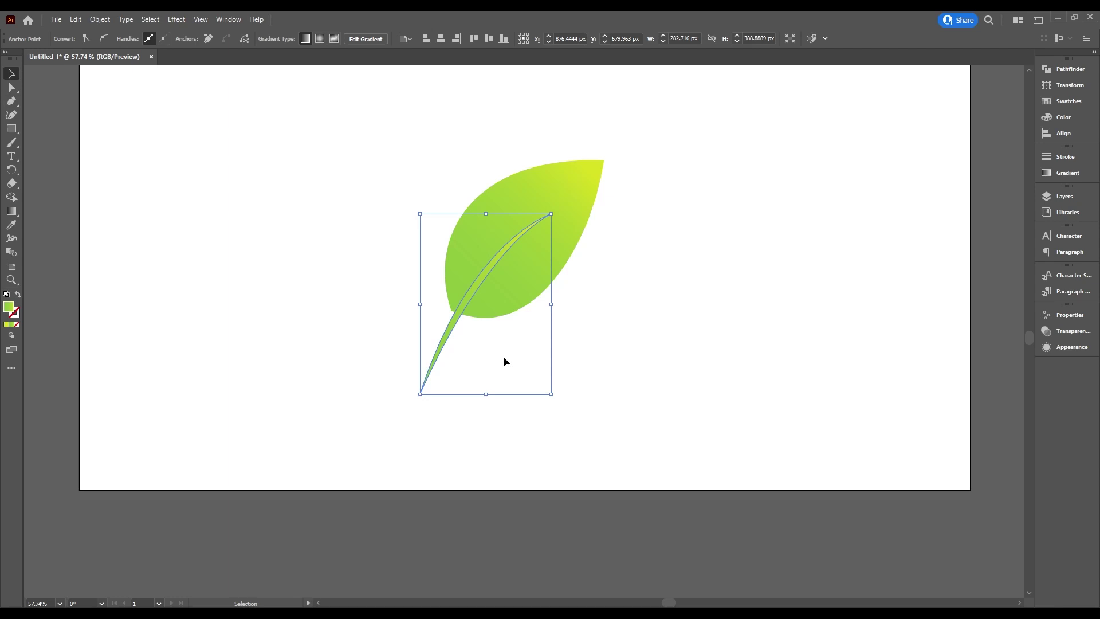
Fill the vein shape white and nudge it slightly left.
{"action": "left_click", "coordinate": [446, 343]}
{"action": "left_click", "coordinate": [71, 38]}
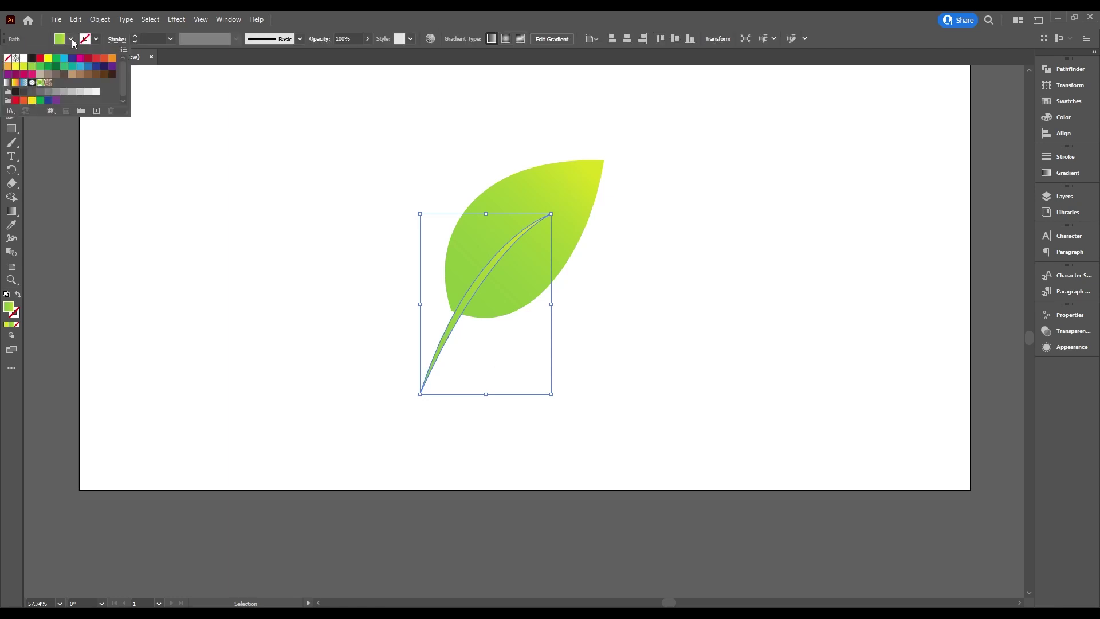
{"action": "left_click", "coordinate": [24, 58]}
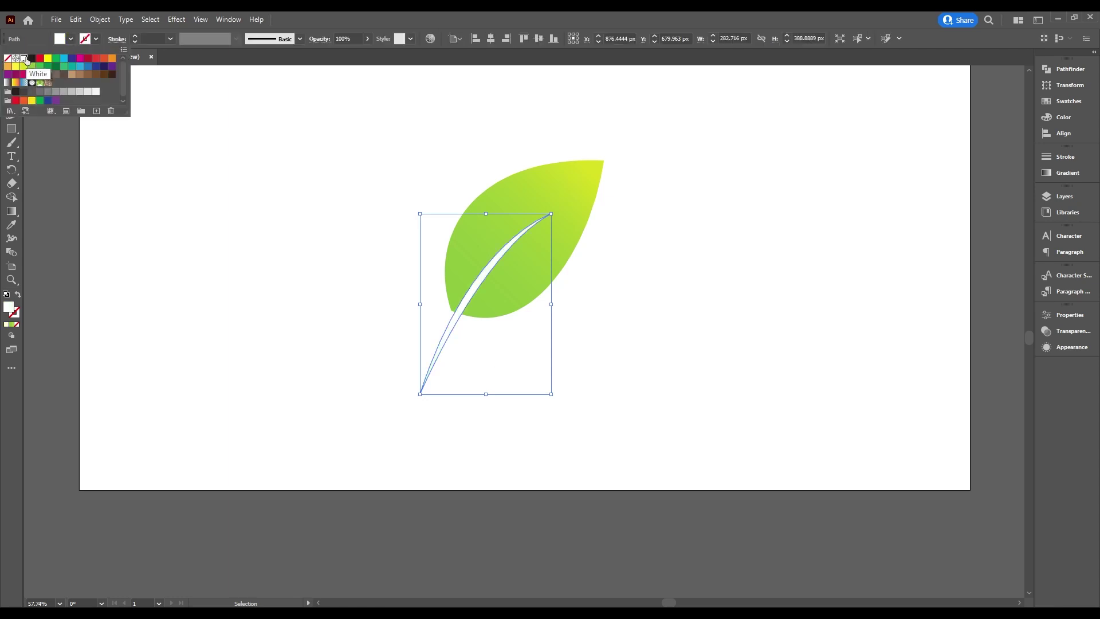
{"action": "key", "text": "Escape"}
{"action": "left_click_drag", "start_coordinate": [450, 331], "coordinate": [442, 331]}
Subtract the vein from the leaf with Pathfinder Minus Front.
{"action": "left_click_drag", "start_coordinate": [666, 157], "coordinate": [392, 342]}
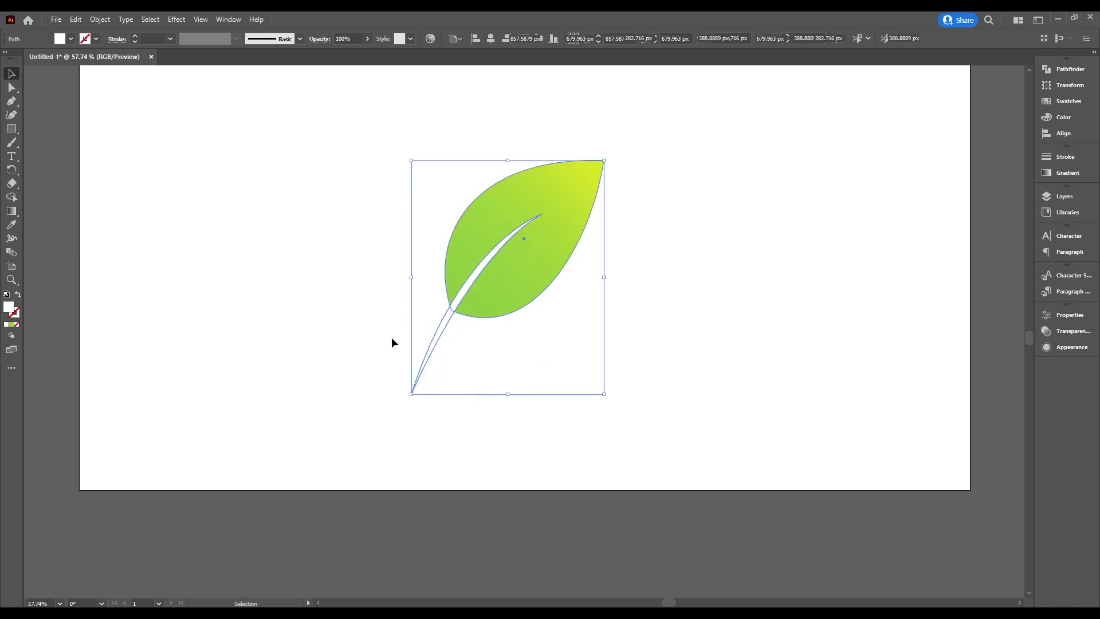
{"action": "left_click", "coordinate": [1062, 70]}
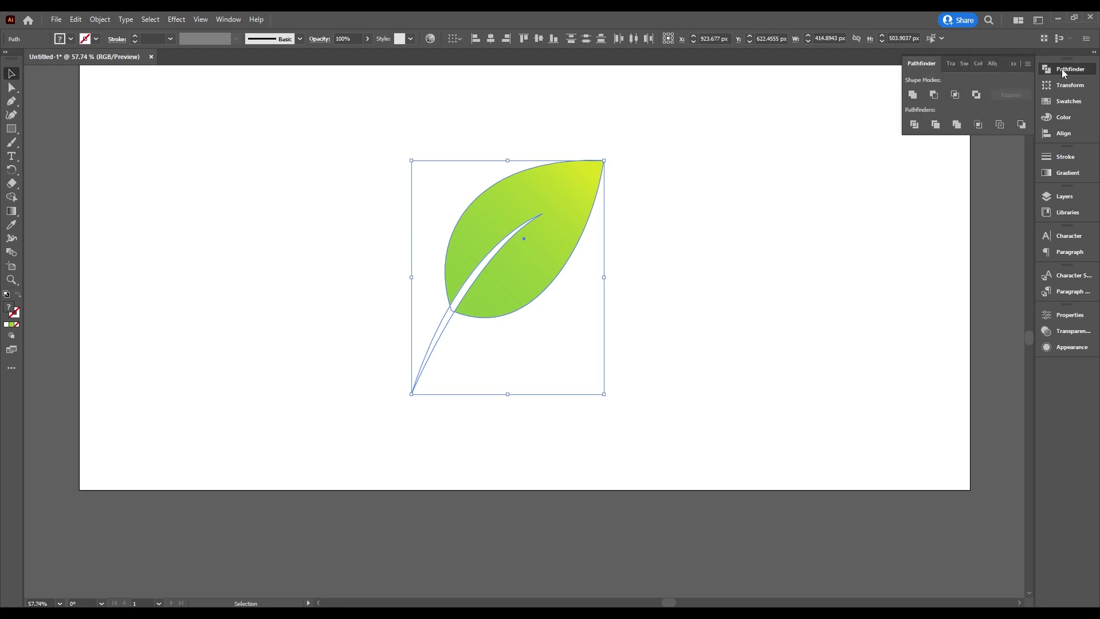
{"action": "left_click", "coordinate": [934, 95]}
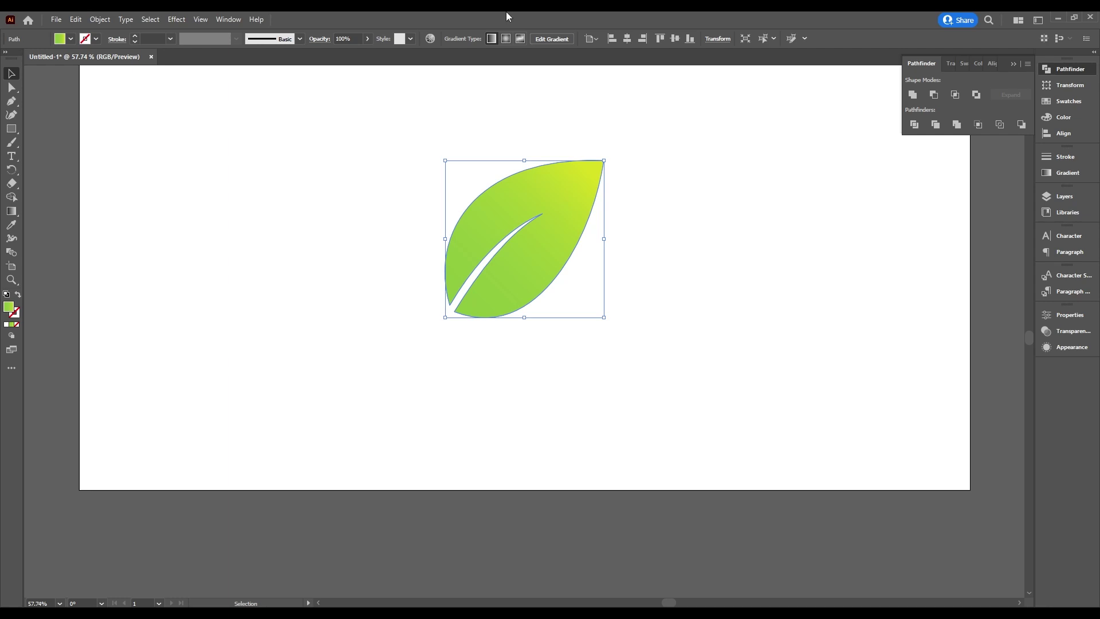
{"action": "left_click", "coordinate": [229, 19]}
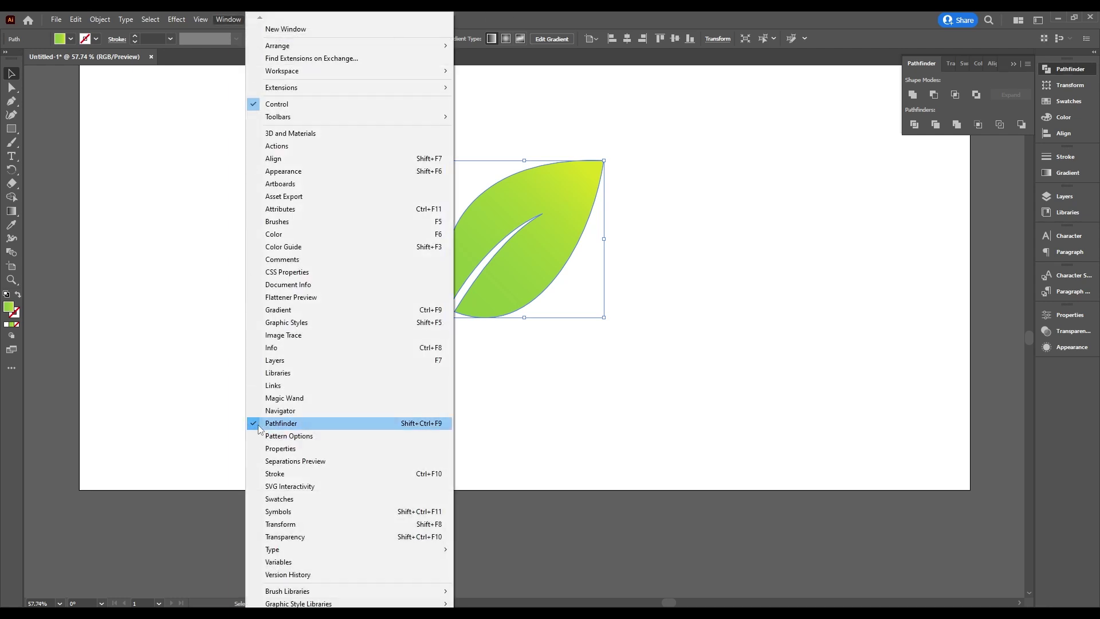
{"action": "left_click", "coordinate": [635, 18]}
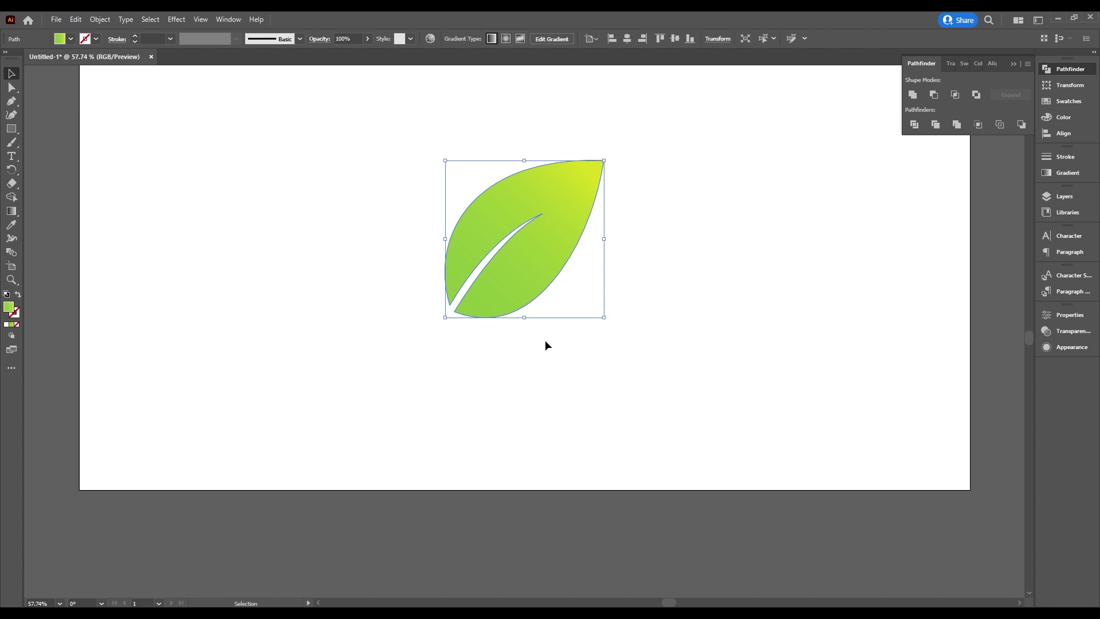
Pen-draw a closed cutter shape enclosing the leaf's left side, from its tip to its base.
{"action": "left_click", "coordinate": [362, 273]}
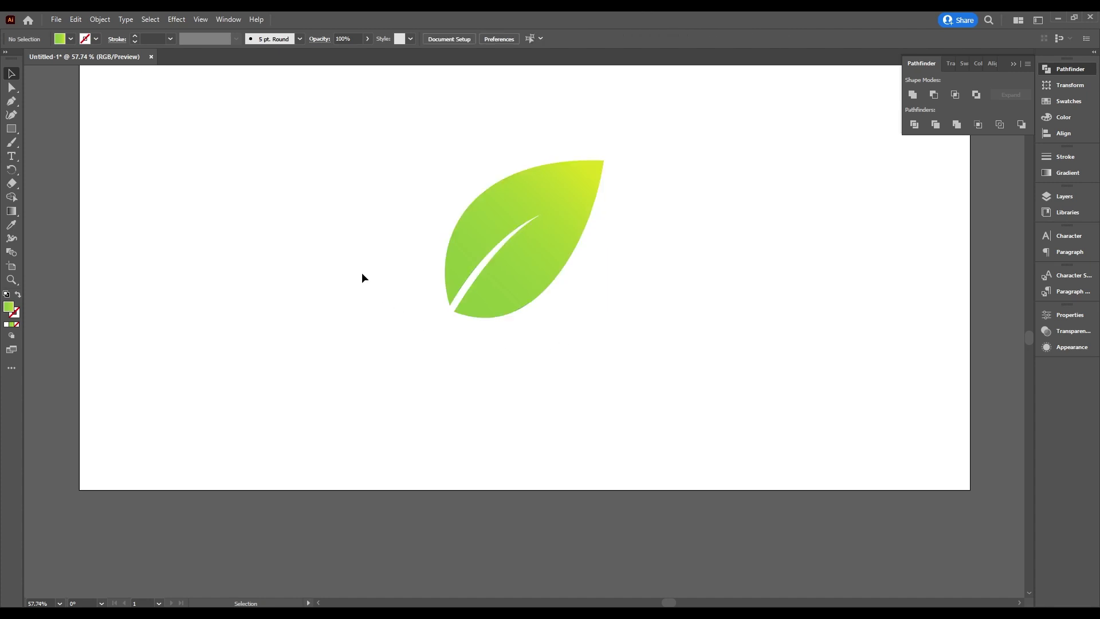
{"action": "left_click", "coordinate": [14, 100]}
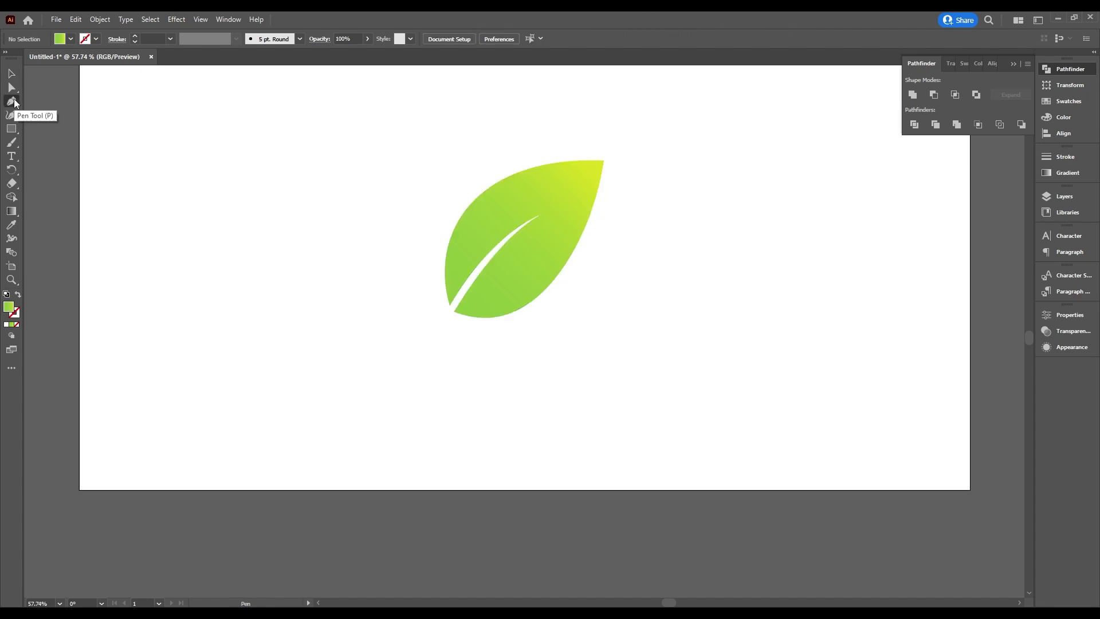
{"action": "left_click", "coordinate": [604, 162]}
{"action": "mouse_move", "coordinate": [450, 305]}
{"action": "left_mouse_down"}
{"action": "mouse_move", "coordinate": [425, 424]}
{"action": "mouse_move", "coordinate": [440, 452]}
{"action": "mouse_move", "coordinate": [457, 450]}
{"action": "mouse_move", "coordinate": [450, 305]}
{"action": "left_mouse_up"}
{"action": "left_click", "coordinate": [358, 308]}
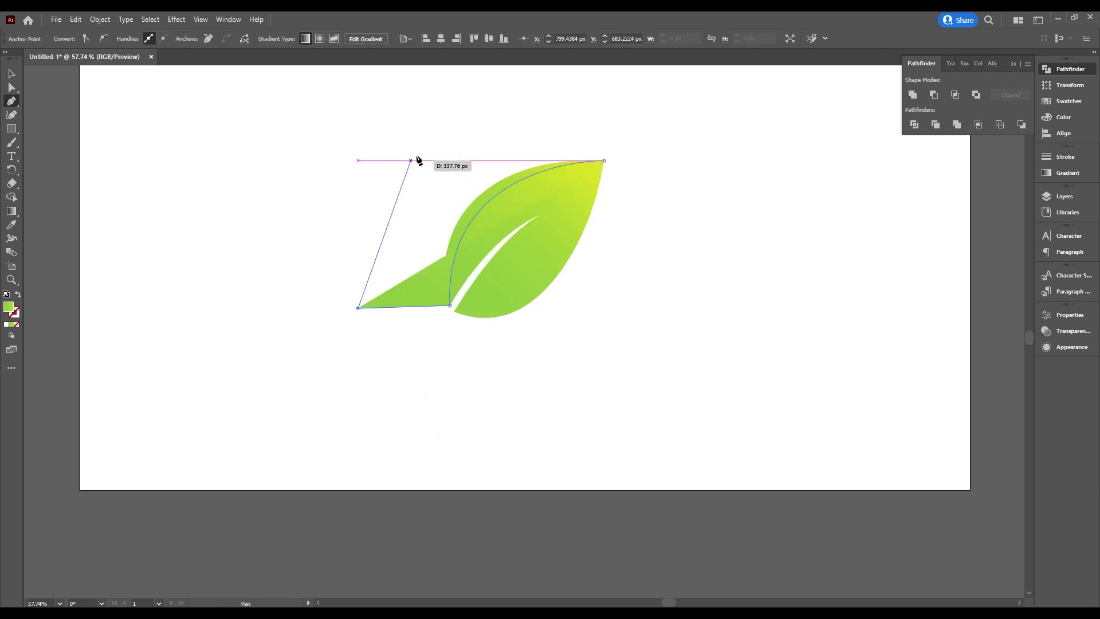
{"action": "left_click", "coordinate": [425, 141]}
{"action": "left_click", "coordinate": [629, 104]}
{"action": "left_click", "coordinate": [644, 139]}
{"action": "left_click", "coordinate": [603, 160]}
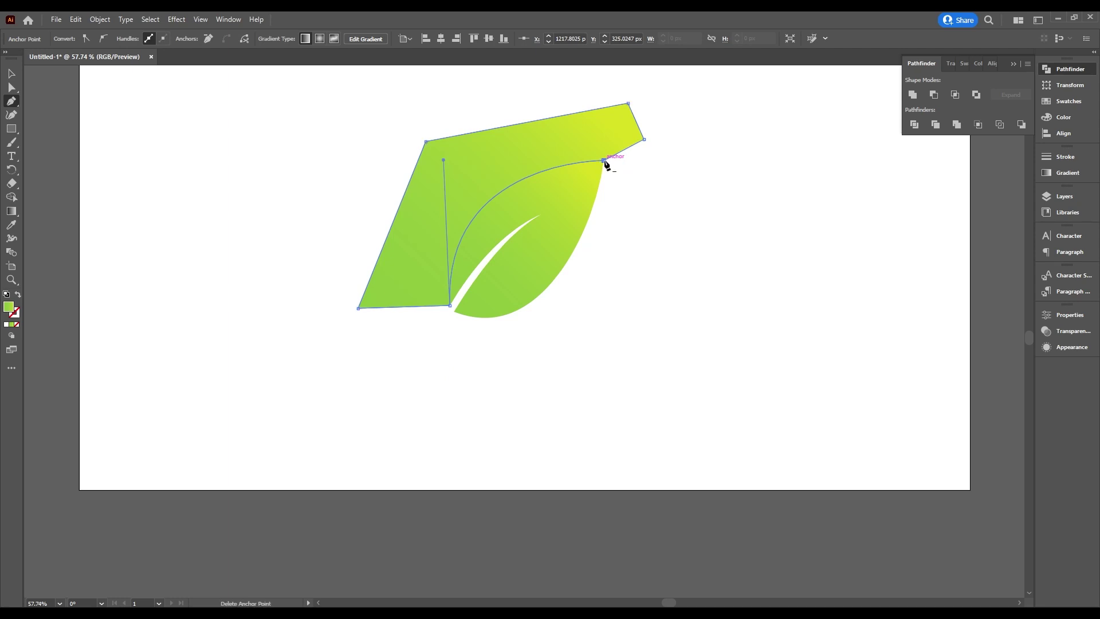
With leaf and cutter selected, Alt-click with Shape Builder to delete the outer region.
{"action": "left_click", "coordinate": [10, 73]}
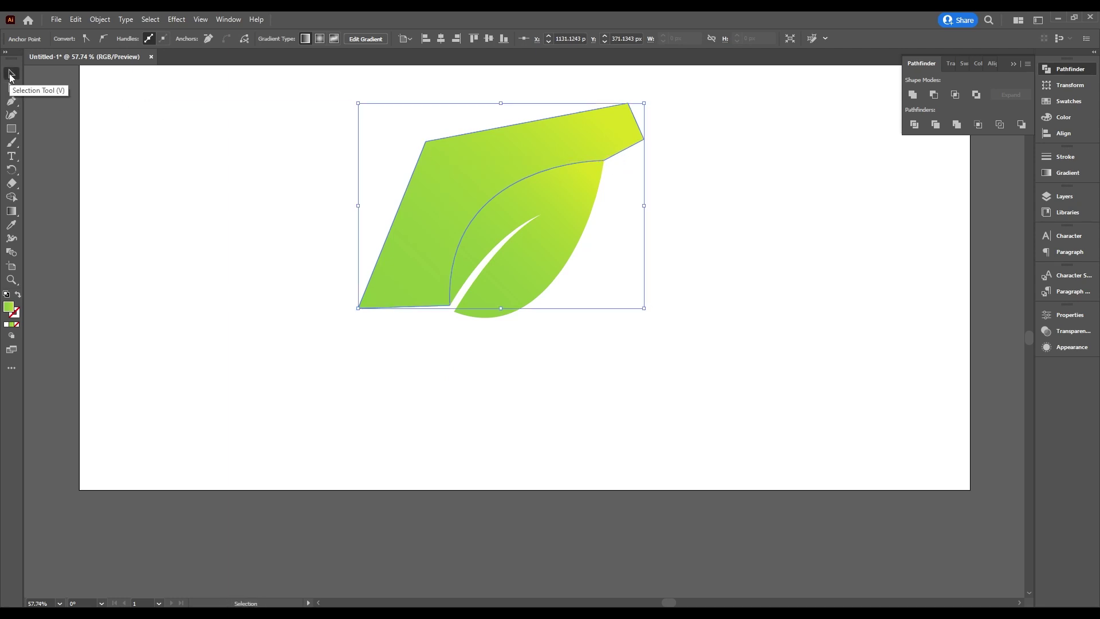
{"action": "left_click_drag", "start_coordinate": [283, 100], "coordinate": [699, 388]}
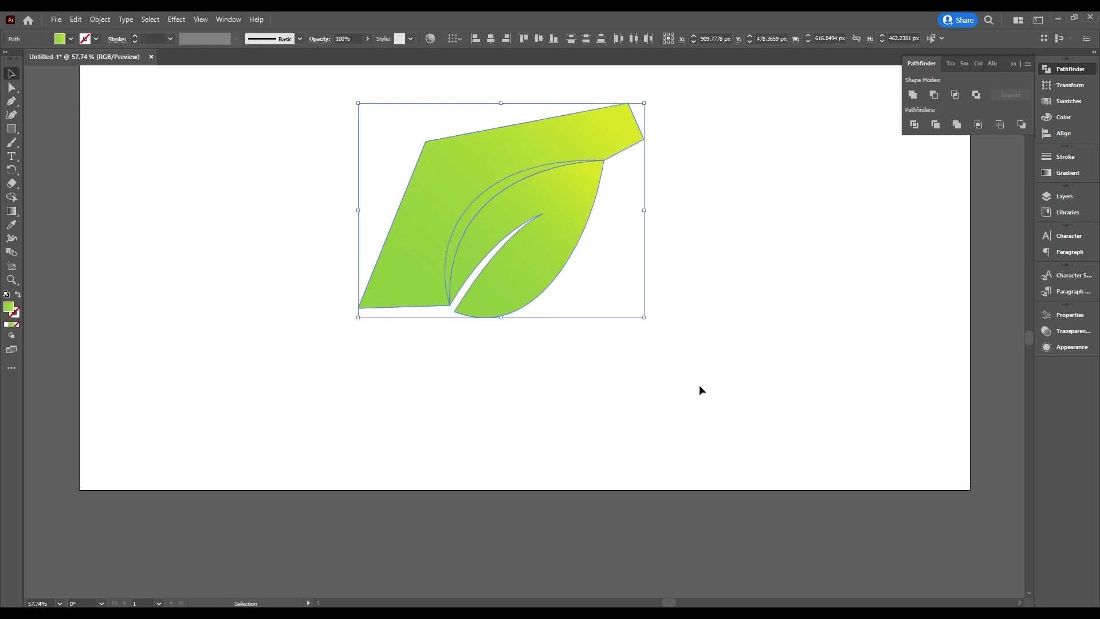
{"action": "left_click", "coordinate": [12, 197]}
{"action": "key", "text": "alt"}
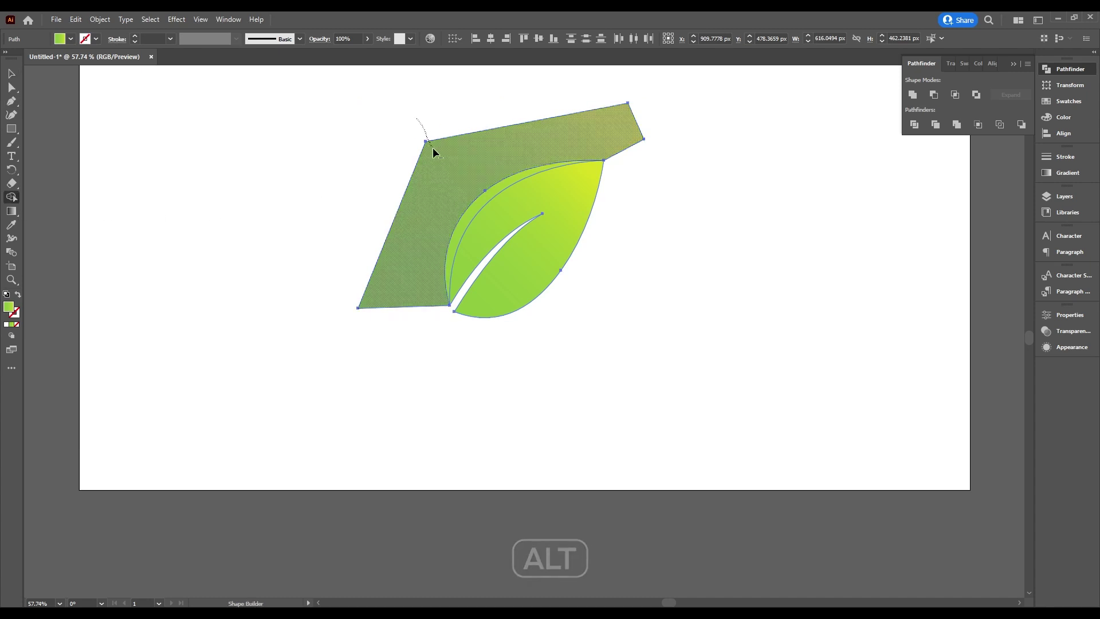
{"action": "left_click", "coordinate": [444, 172]}
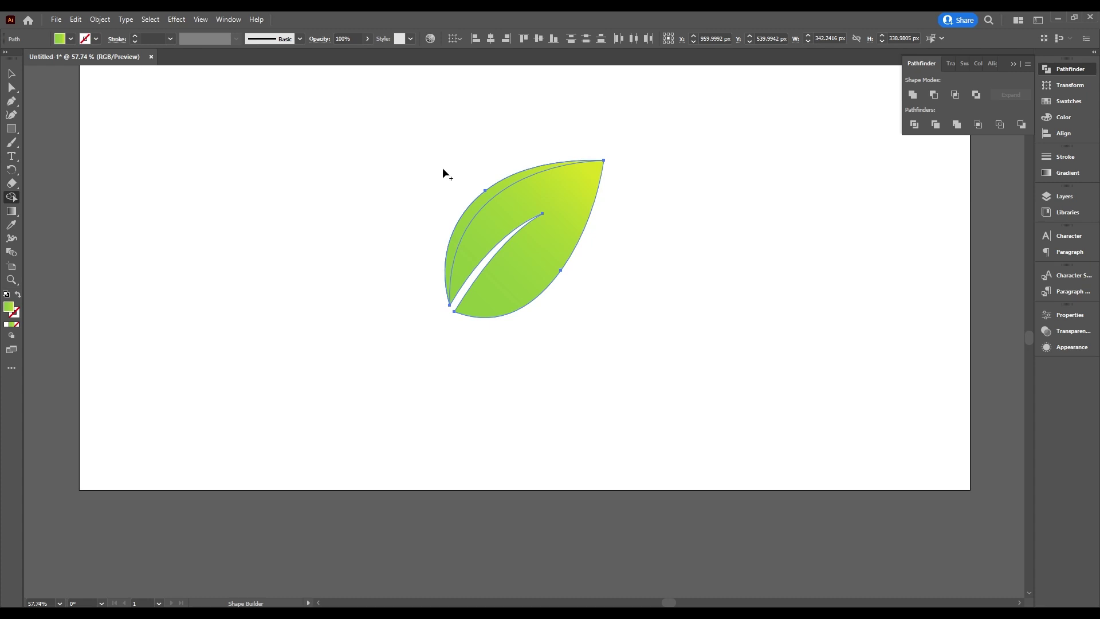
{"action": "left_click", "coordinate": [12, 73]}
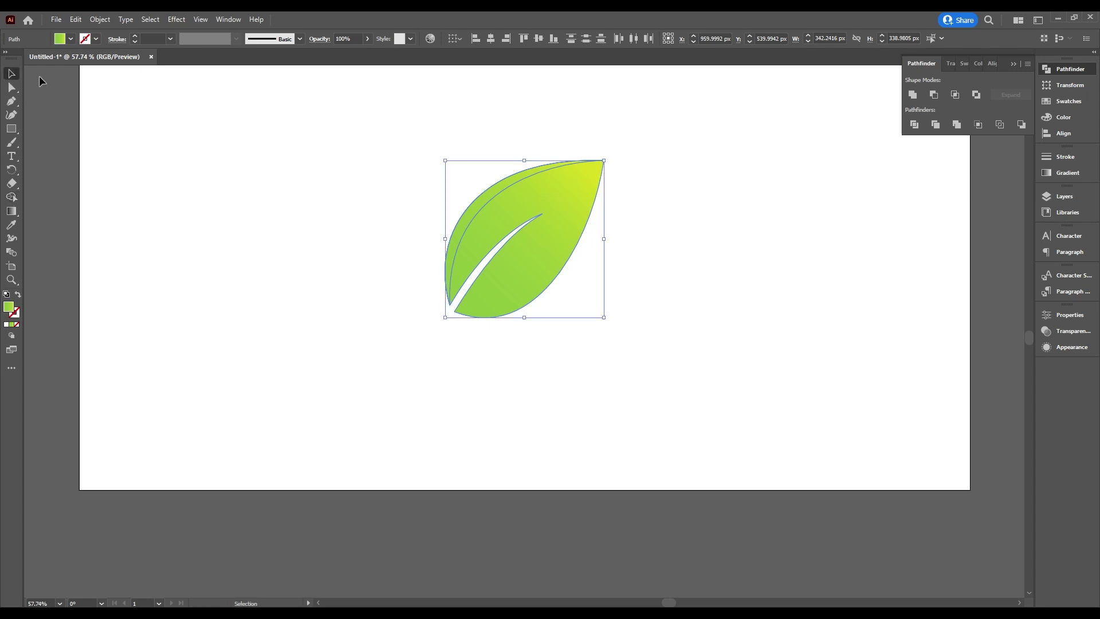
Fill the left-edge crescent with white.
{"action": "left_click", "coordinate": [339, 273]}
{"action": "left_click", "coordinate": [482, 197]}
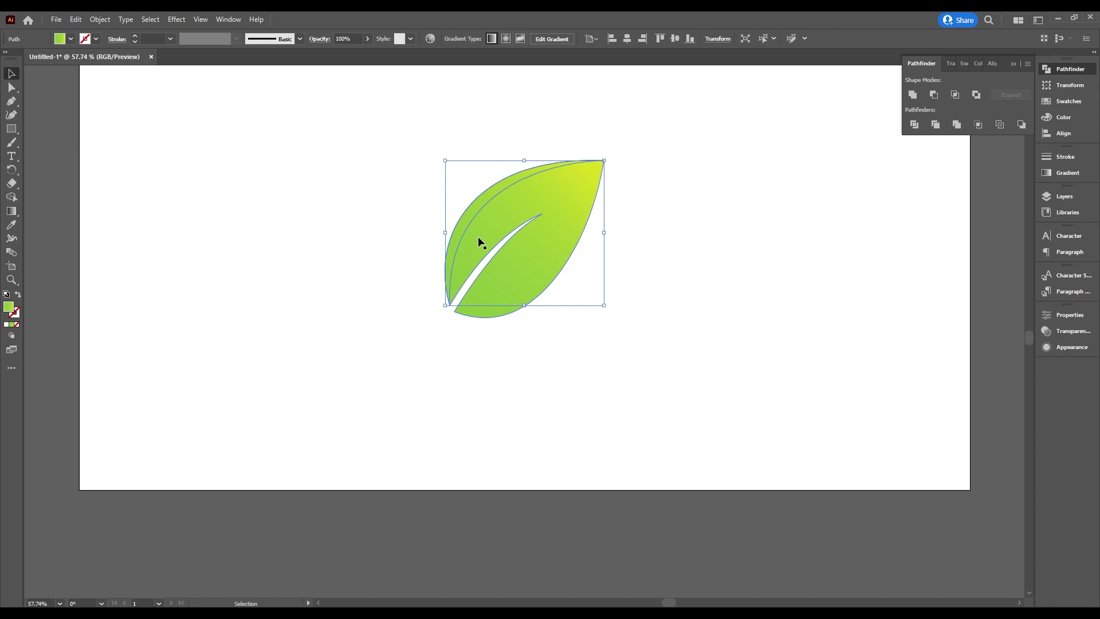
{"action": "left_click", "coordinate": [71, 39]}
{"action": "left_click", "coordinate": [24, 58]}
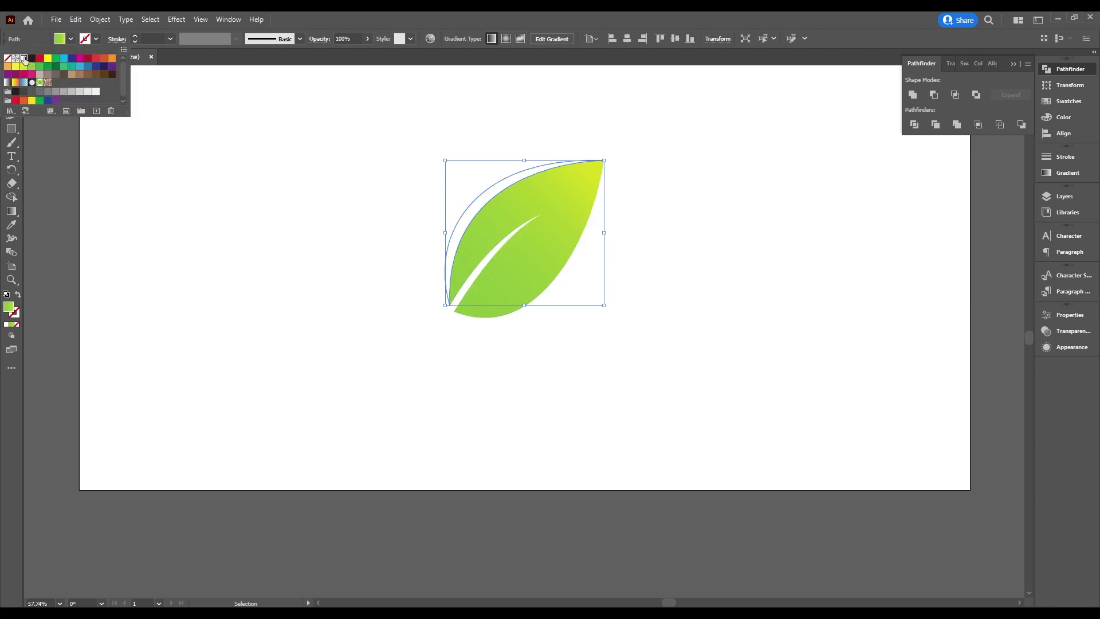
{"action": "left_click", "coordinate": [1070, 334]}
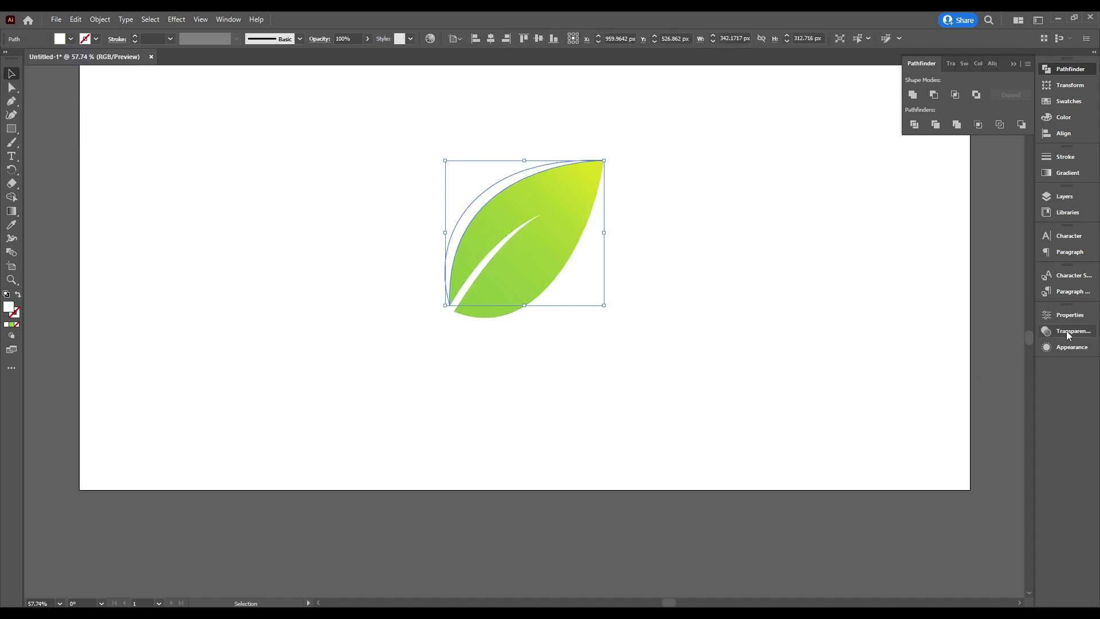
Set the crescent's blend mode to Screen with 20% opacity.
{"action": "left_click", "coordinate": [1071, 335]}
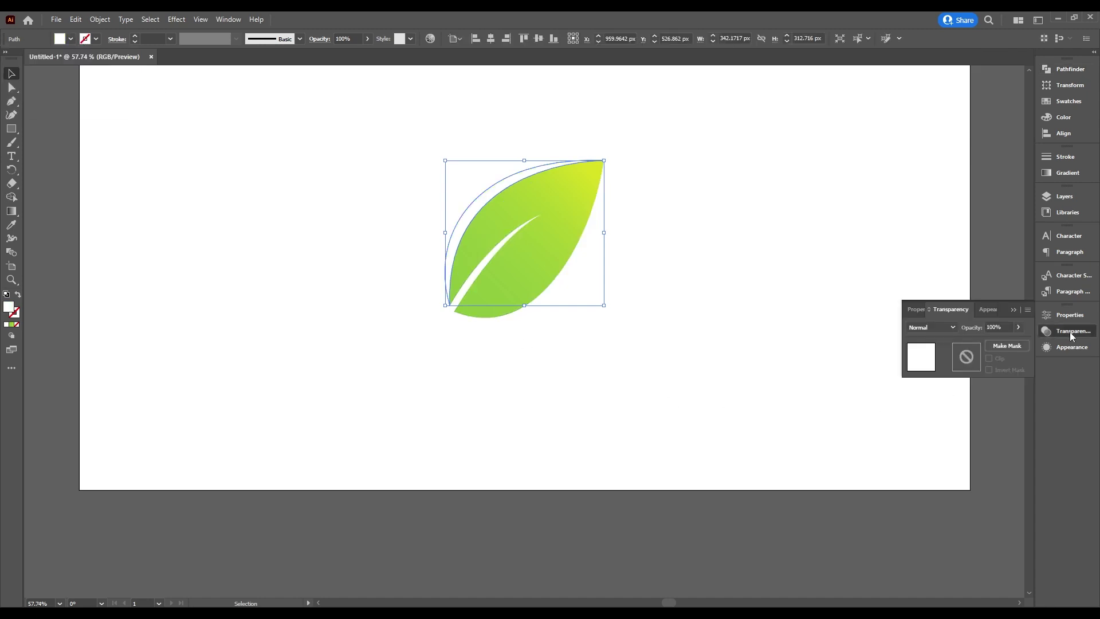
{"action": "left_click", "coordinate": [230, 20]}
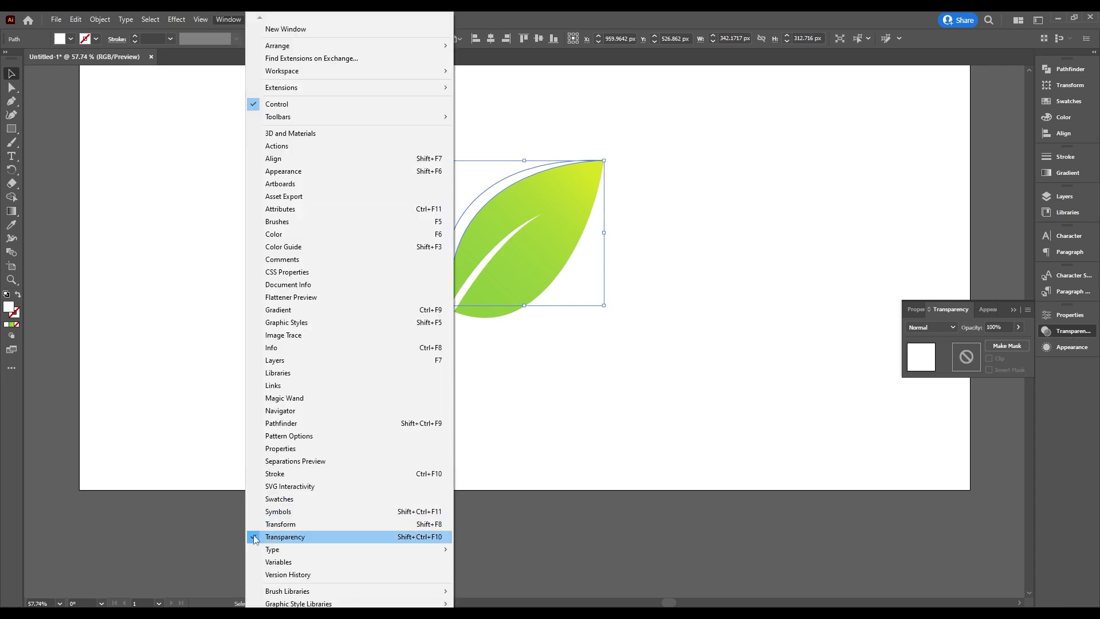
{"action": "left_click", "coordinate": [683, 16]}
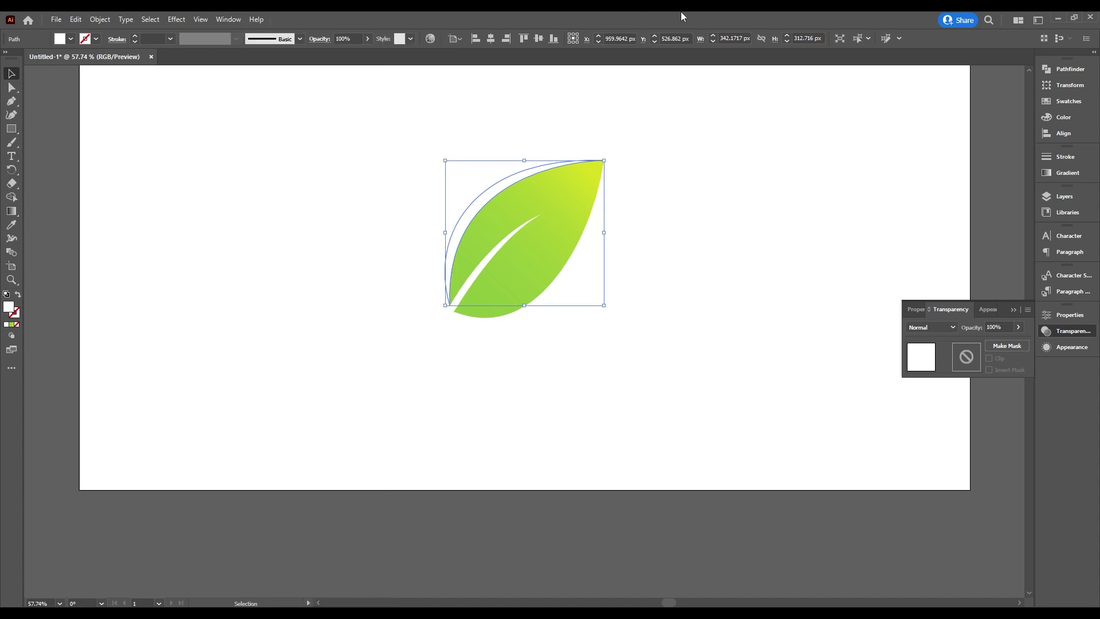
{"action": "left_click", "coordinate": [942, 328]}
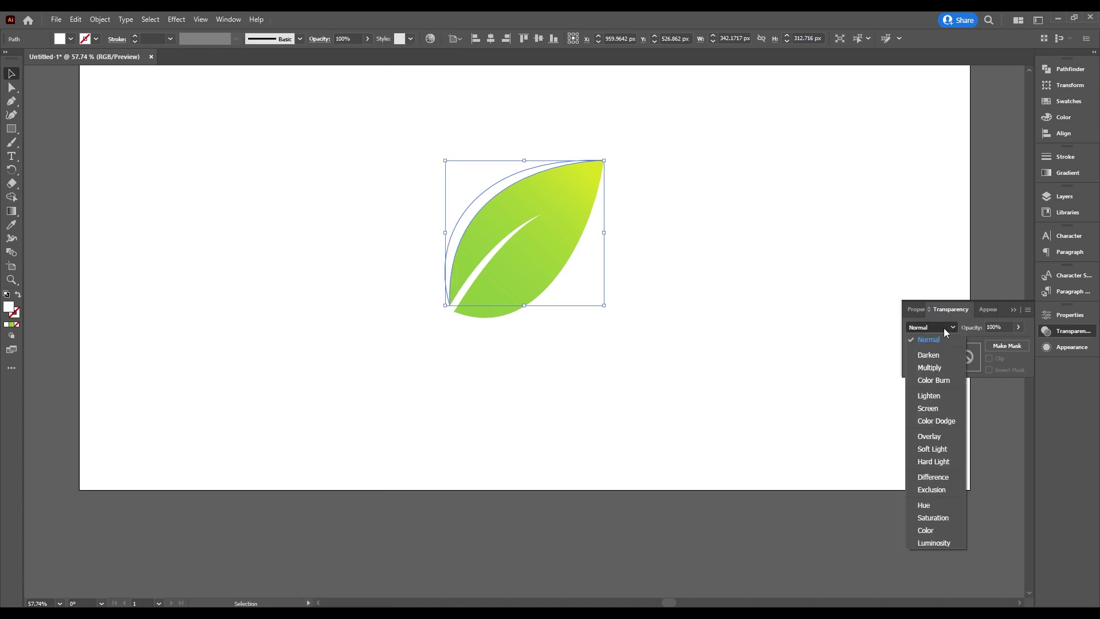
{"action": "left_click", "coordinate": [929, 408]}
{"action": "left_click", "coordinate": [997, 327]}
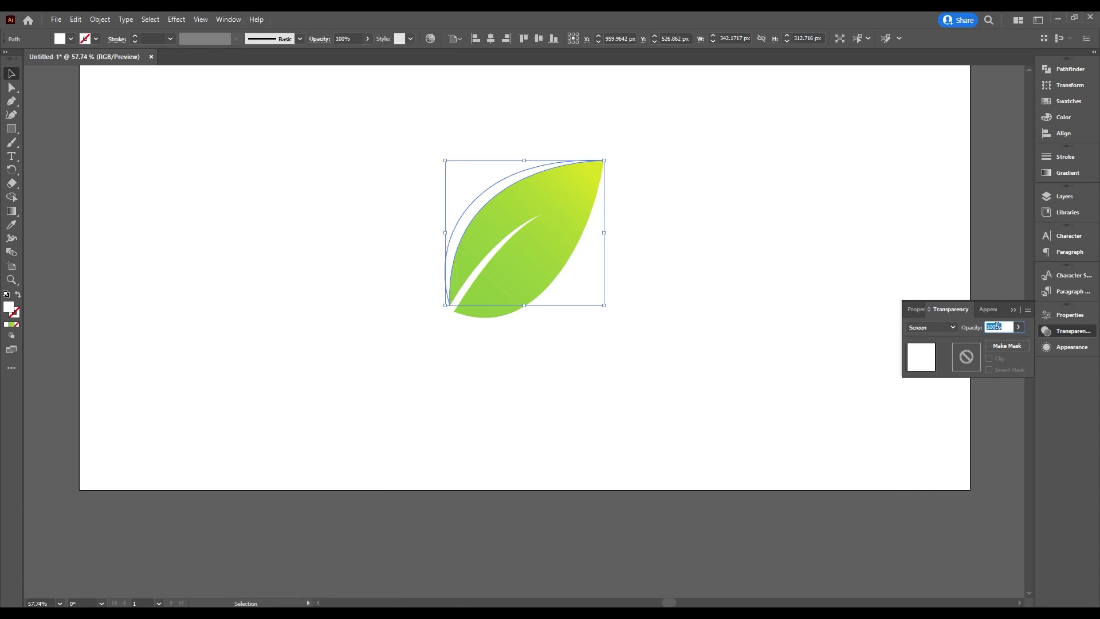
{"action": "type", "text": "20"}
{"action": "key", "text": "Return"}
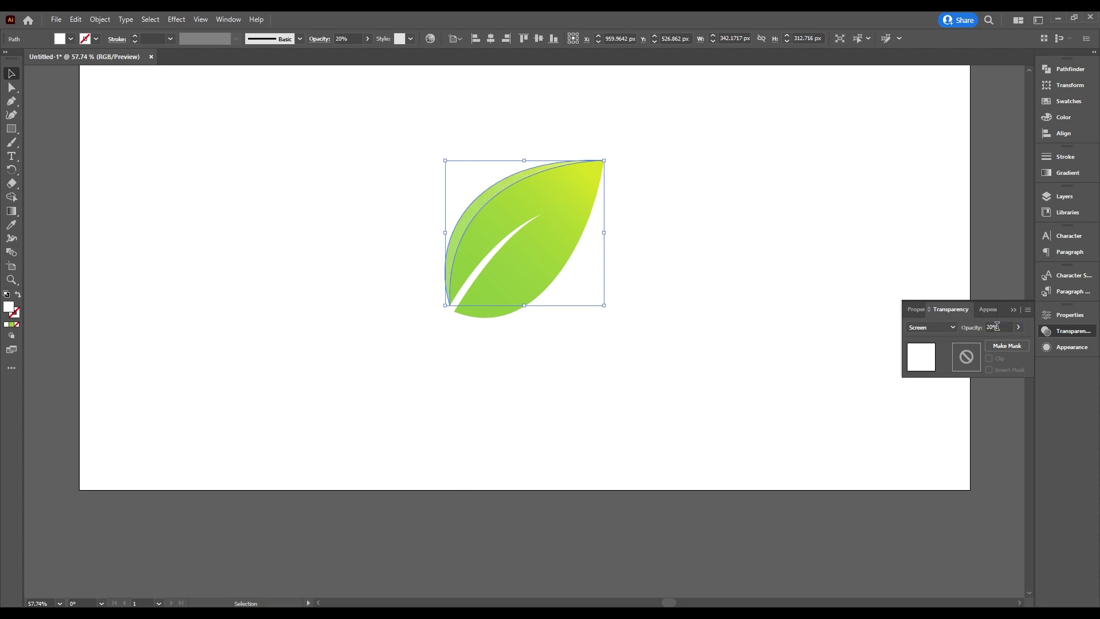
{"action": "left_click", "coordinate": [351, 336]}
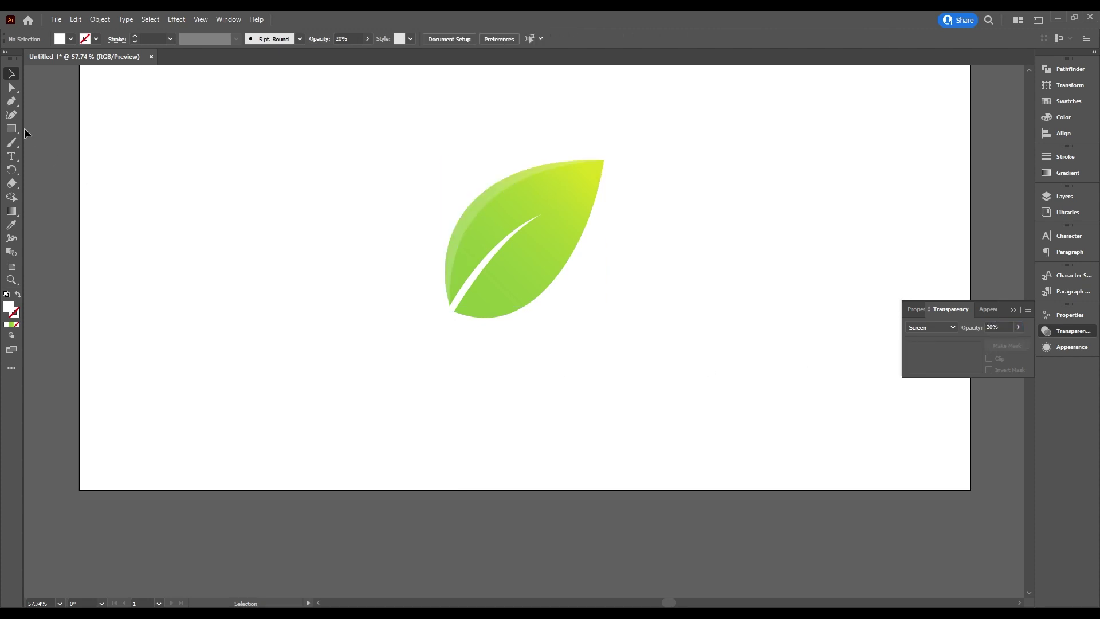
Pen-draw a closed cutter shape around the leaf's lower right edge, from base to tip.
{"action": "left_click", "coordinate": [10, 101]}
{"action": "left_click", "coordinate": [603, 160]}
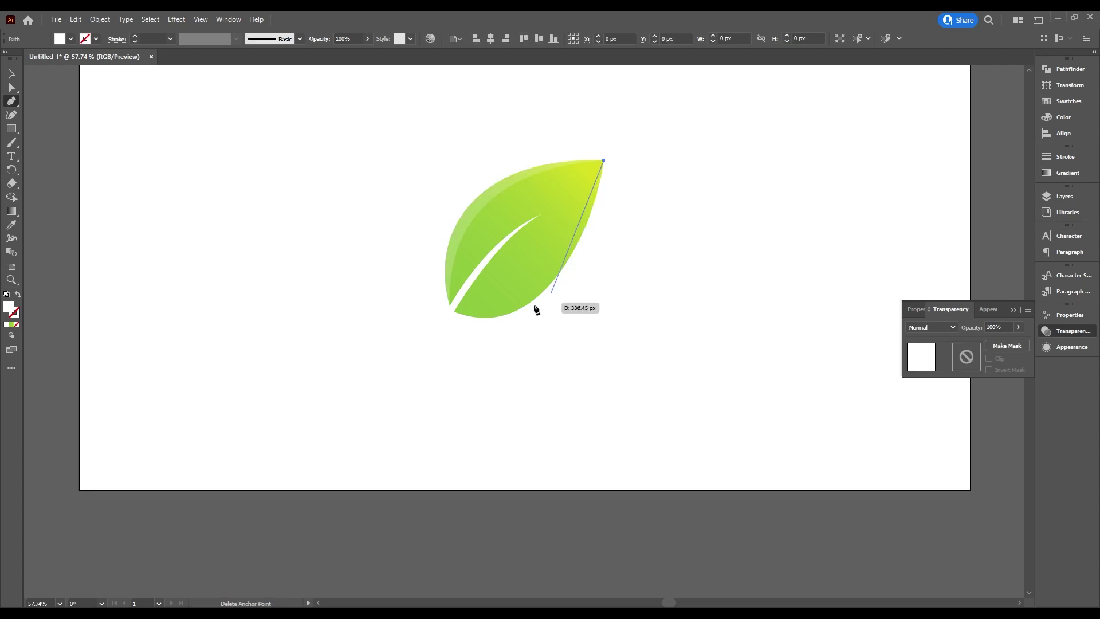
{"action": "left_click_drag", "start_coordinate": [456, 310], "coordinate": [337, 296]}
{"action": "left_click", "coordinate": [455, 312]}
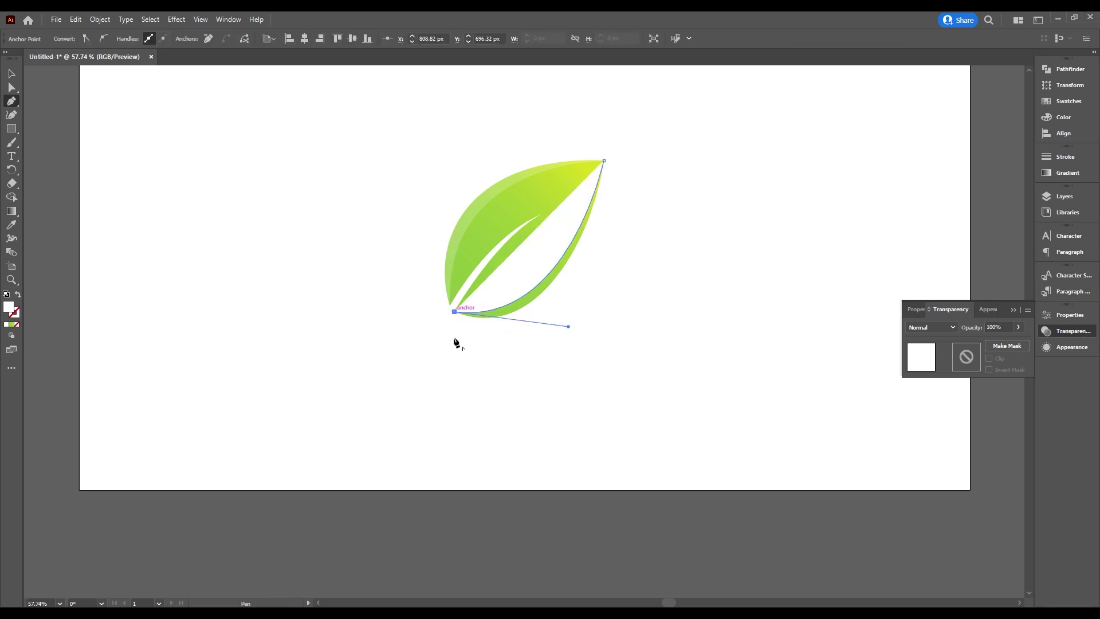
{"action": "left_click", "coordinate": [449, 377]}
{"action": "left_click", "coordinate": [653, 363]}
{"action": "left_click", "coordinate": [662, 161]}
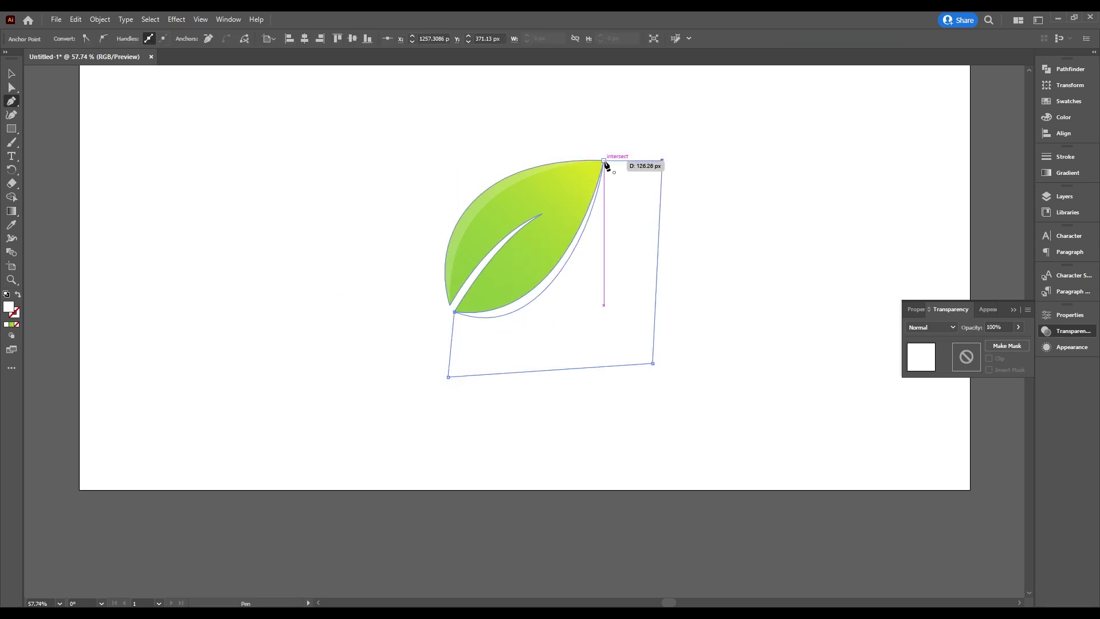
{"action": "left_click", "coordinate": [604, 161]}
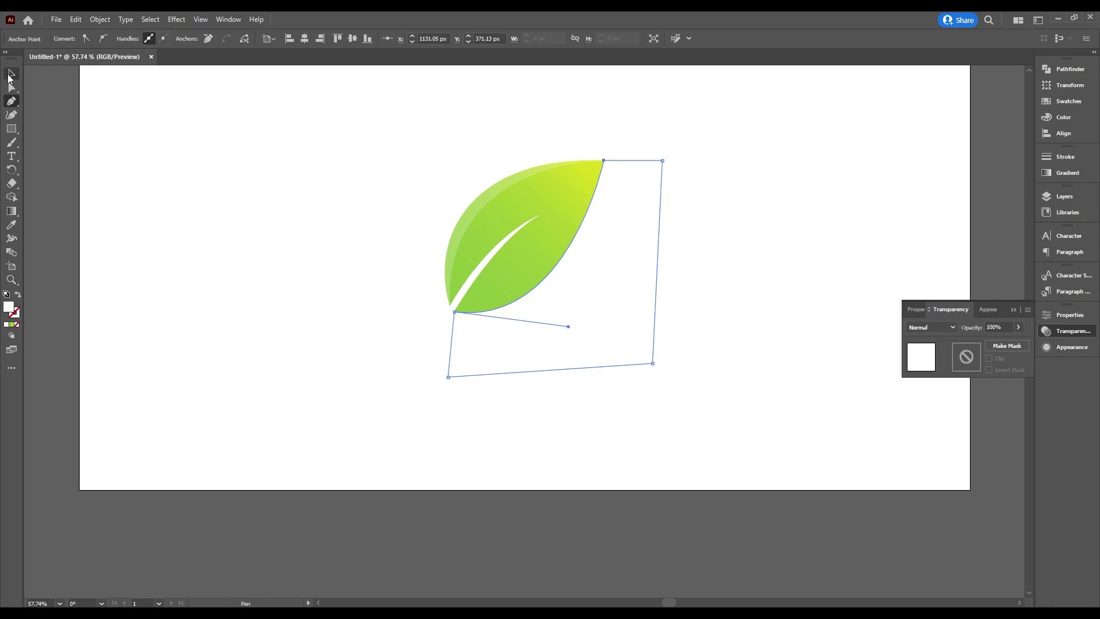
Delete the cutter's outer region with Shape Builder, leaving a crescent, and select it.
{"action": "left_click", "coordinate": [10, 74]}
{"action": "left_click_drag", "start_coordinate": [373, 141], "coordinate": [754, 379]}
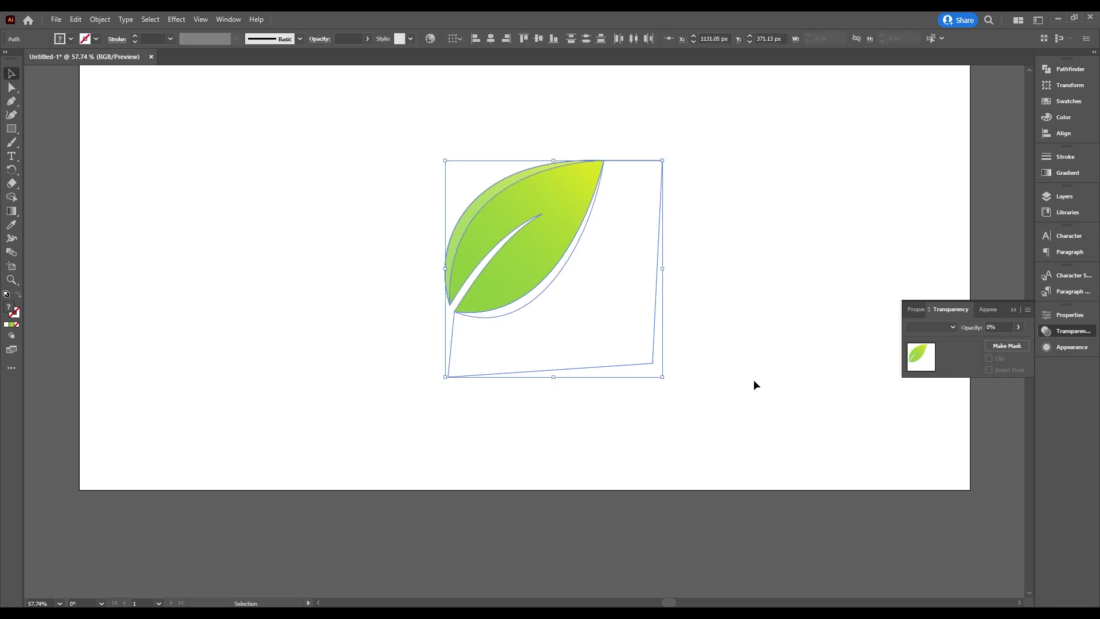
{"action": "left_click", "coordinate": [11, 197]}
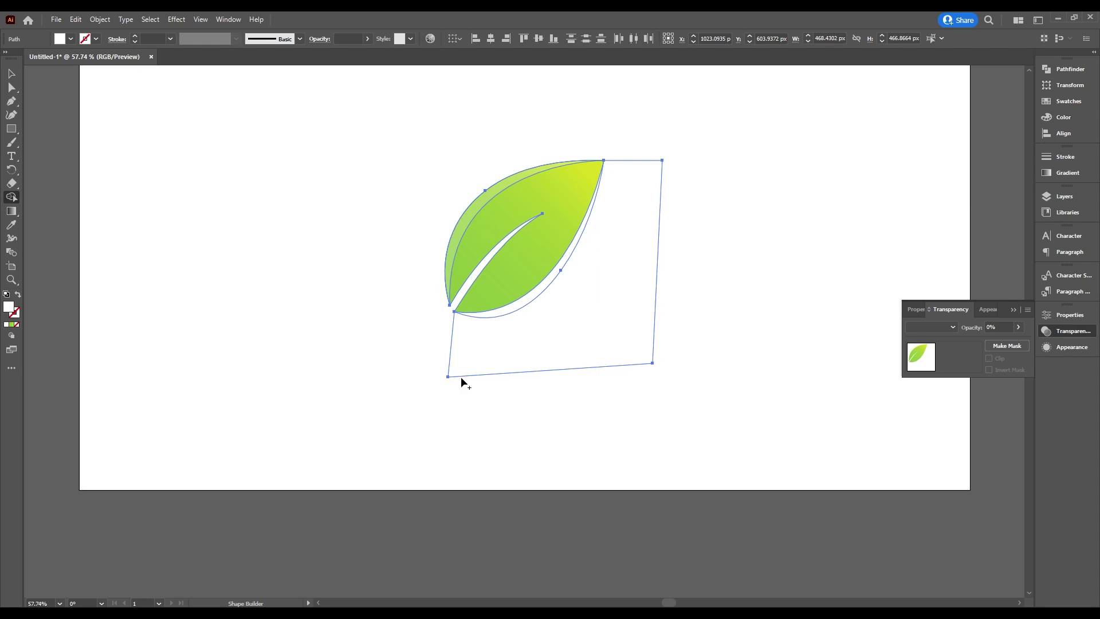
{"action": "left_click_drag", "start_coordinate": [596, 423], "coordinate": [576, 338]}
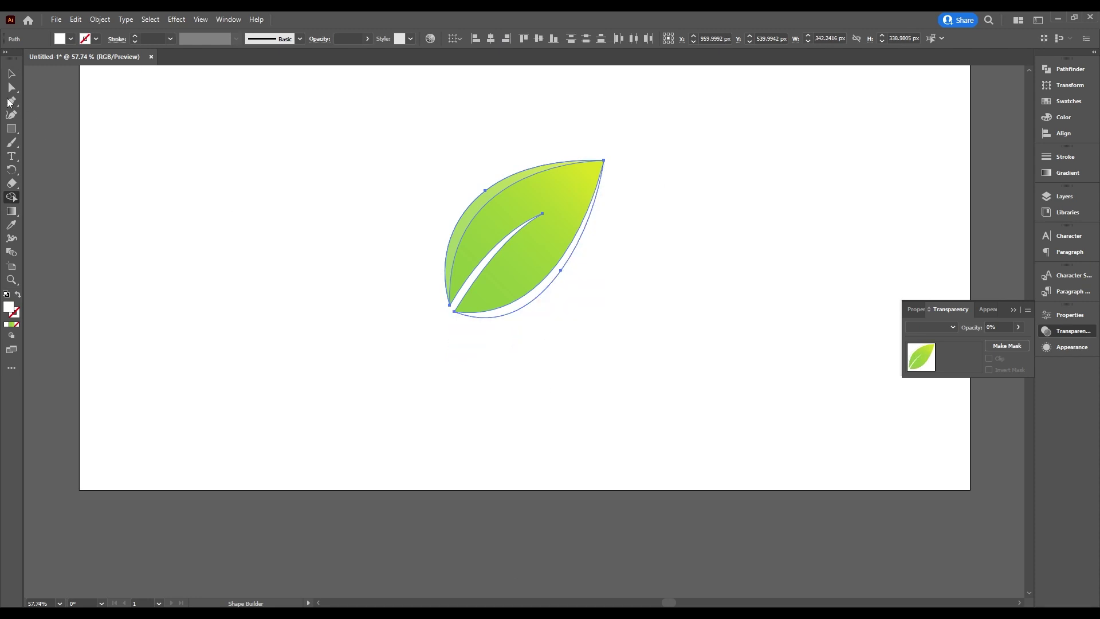
{"action": "left_click", "coordinate": [12, 73]}
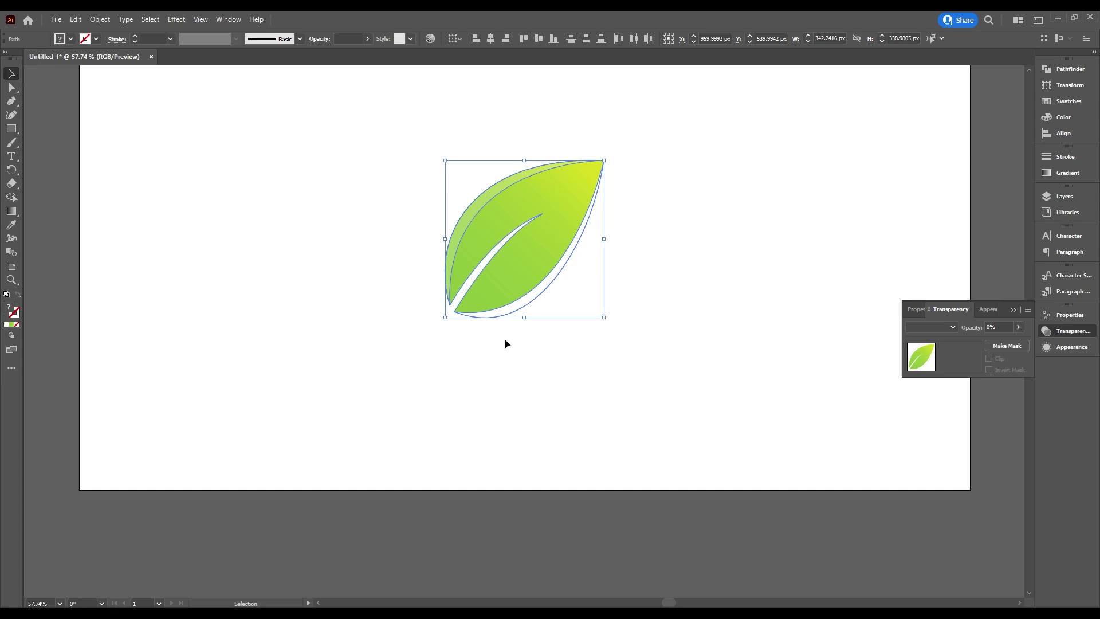
{"action": "left_click", "coordinate": [559, 357]}
{"action": "left_click", "coordinate": [534, 295]}
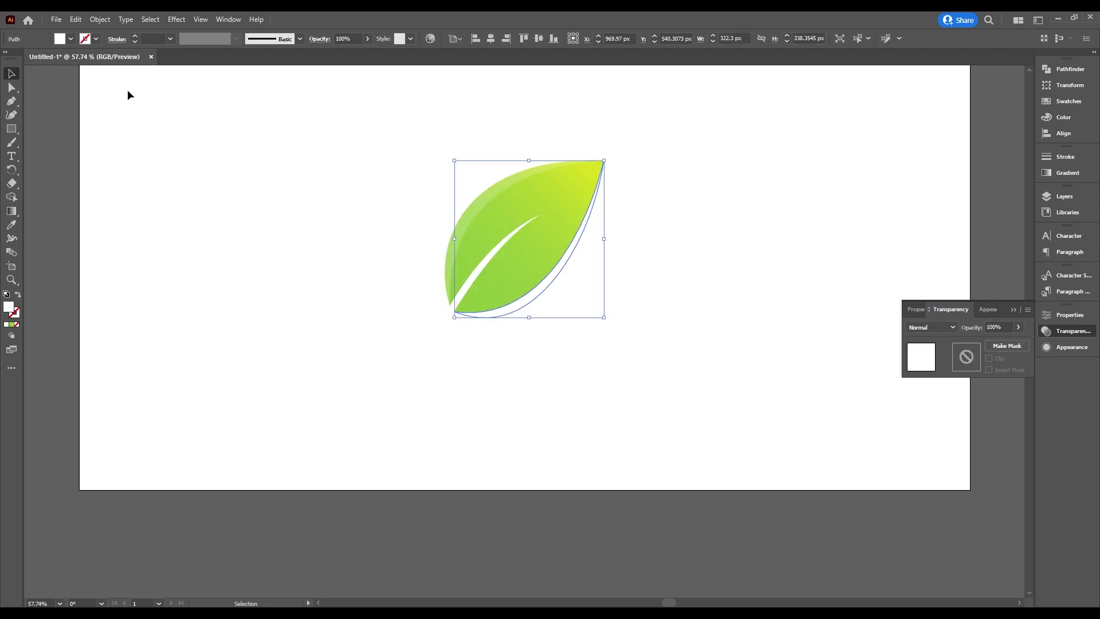
Fill the lower-right crescent with a dark green swatch.
{"action": "left_click", "coordinate": [70, 38]}
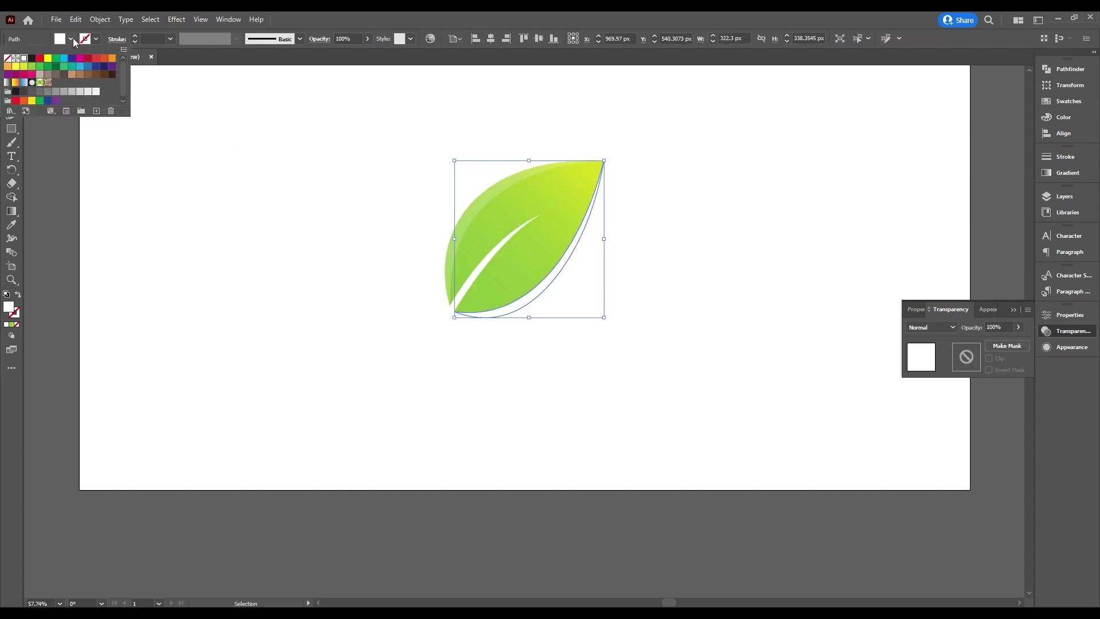
{"action": "left_click", "coordinate": [55, 66]}
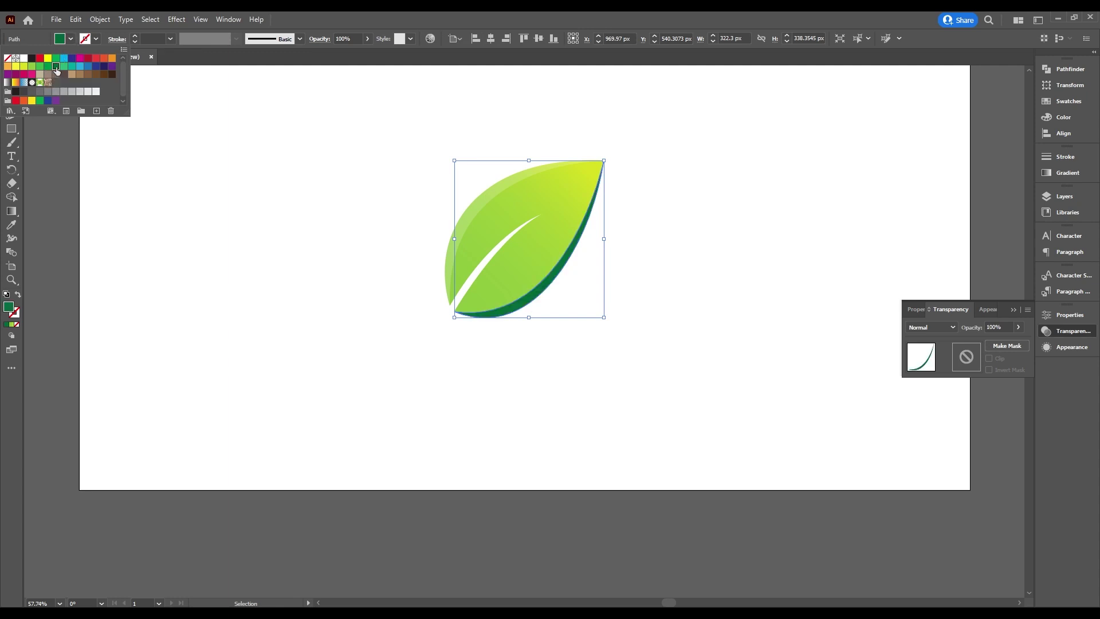
{"action": "left_click", "coordinate": [933, 325]}
Blend the crescent with Multiply at 20% opacity, then select the leaf with its crescent.
{"action": "left_click", "coordinate": [933, 327]}
{"action": "left_click", "coordinate": [940, 369]}
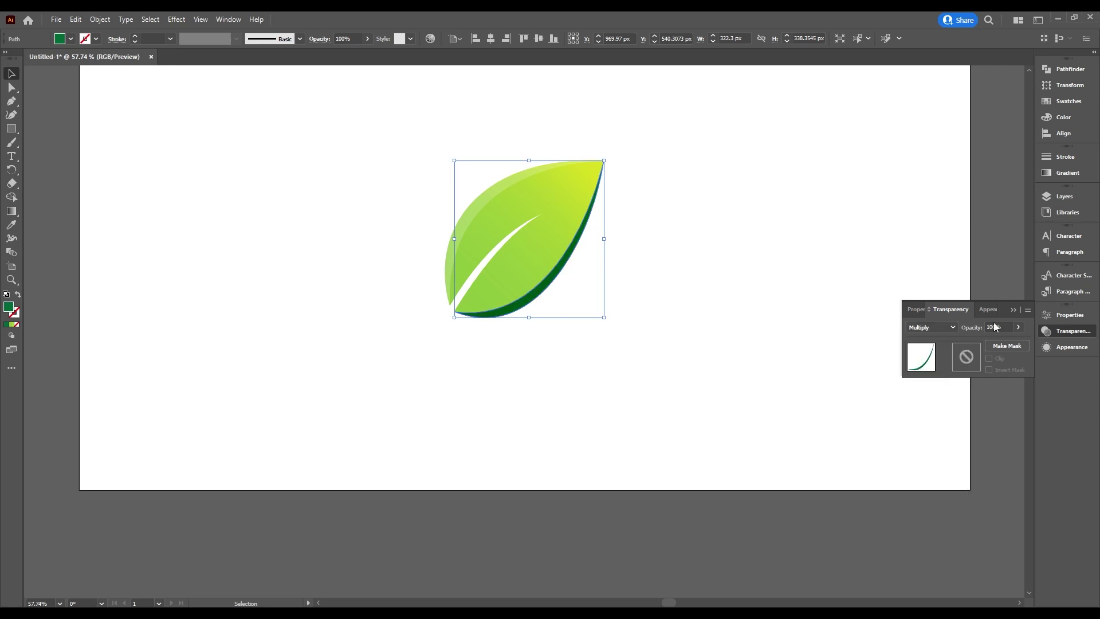
{"action": "left_click", "coordinate": [1001, 326]}
{"action": "type", "text": "20"}
{"action": "key", "text": "Return"}
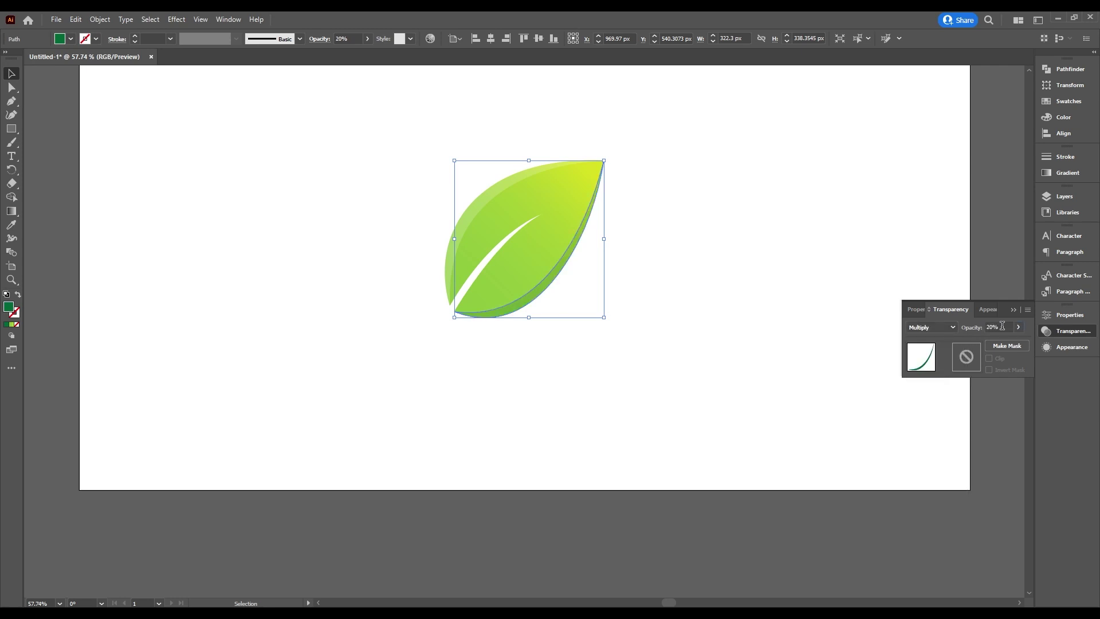
{"action": "left_click", "coordinate": [651, 196]}
{"action": "left_click_drag", "start_coordinate": [688, 122], "coordinate": [385, 333]}
Group the leaf with its crescent shading, then move it down-right, shrink it and tilt it.
{"action": "right_click", "coordinate": [554, 243]}
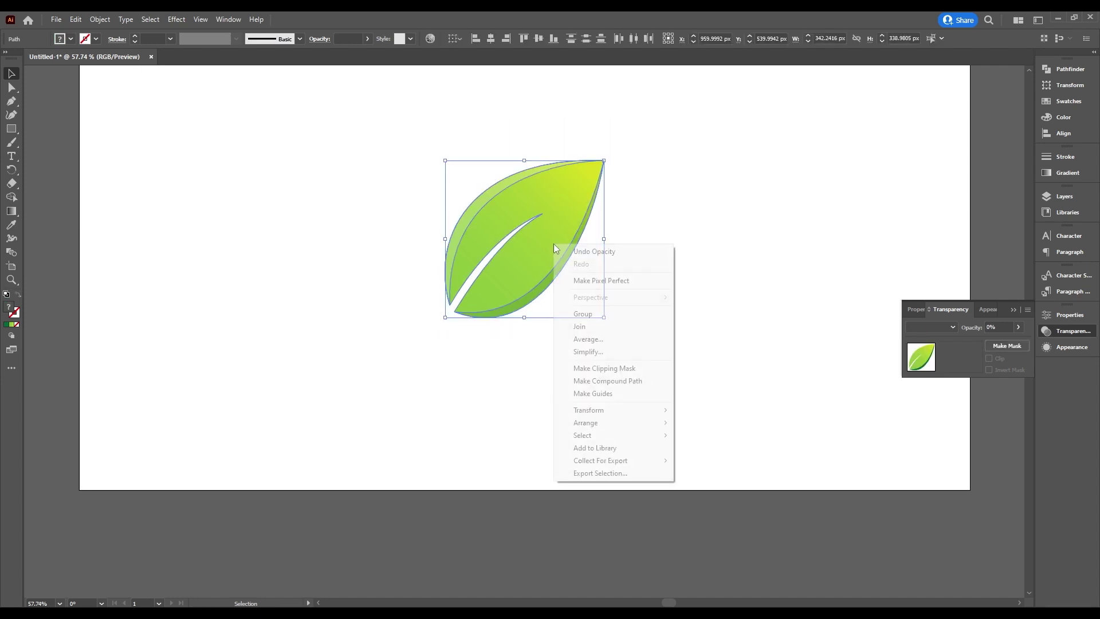
{"action": "left_click", "coordinate": [600, 319]}
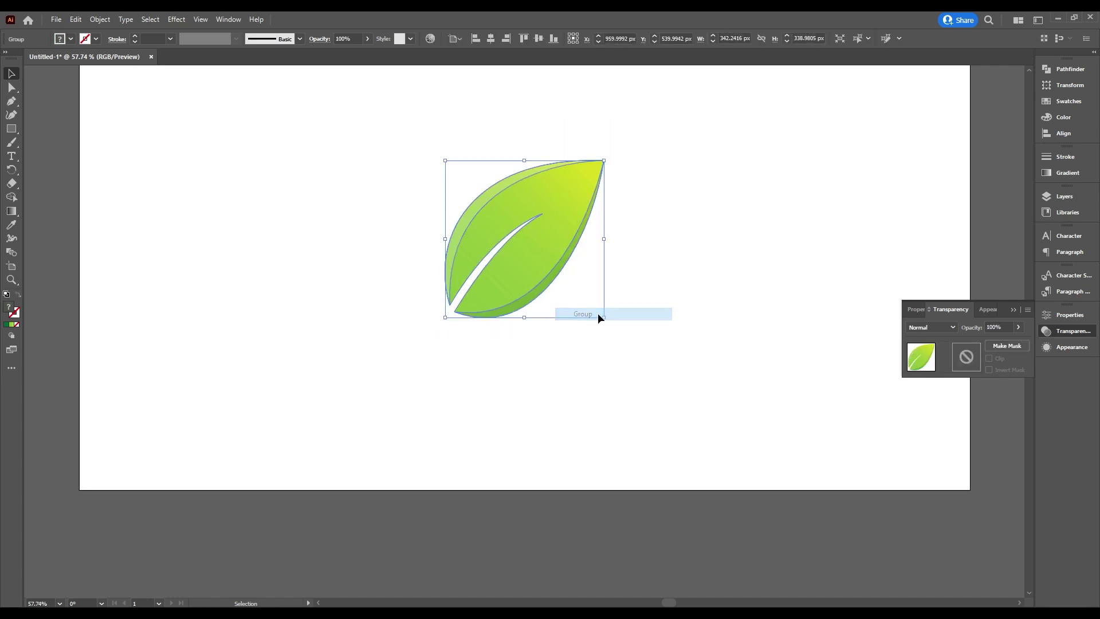
{"action": "left_click", "coordinate": [1013, 310]}
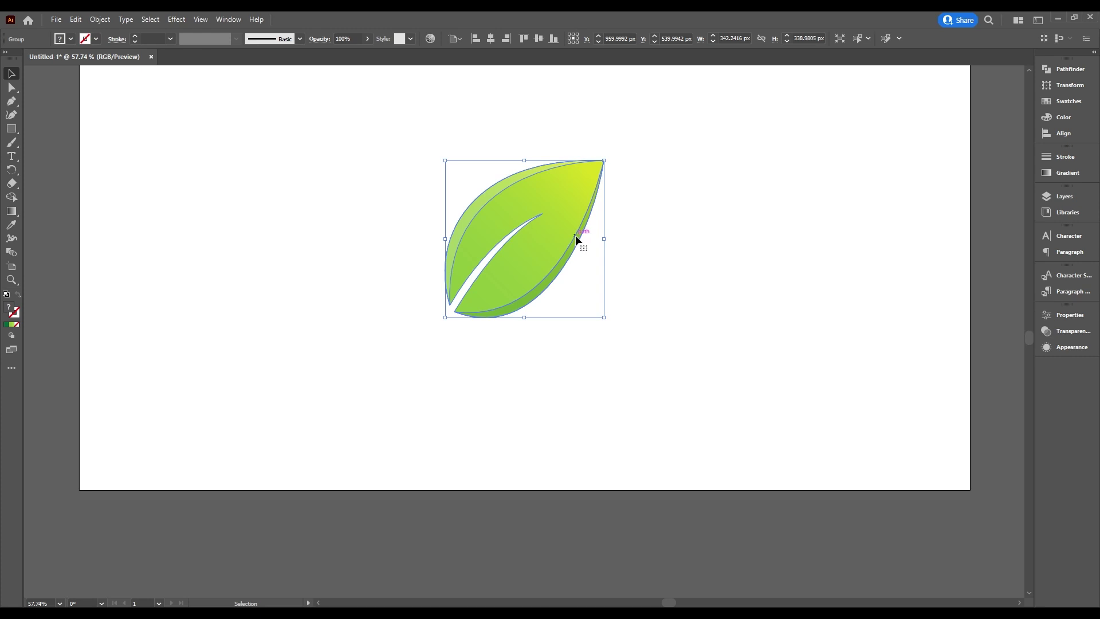
{"action": "scroll", "coordinate": [616, 321], "scroll_direction": "up", "scroll_amount": 3}
{"action": "scroll", "coordinate": [617, 329], "scroll_direction": "down", "scroll_amount": 1}
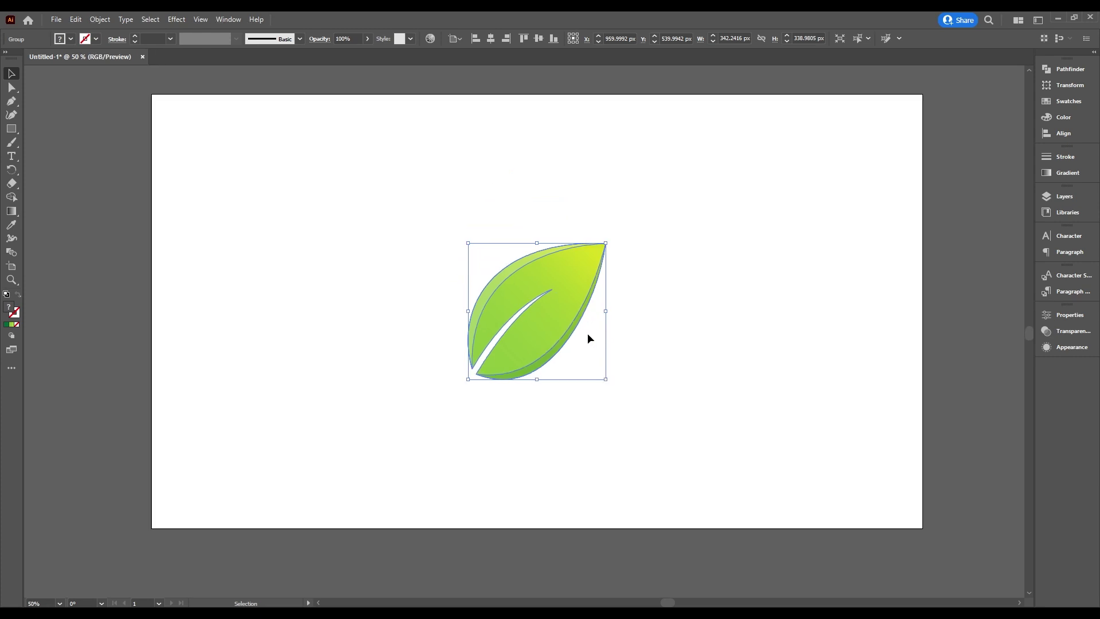
{"action": "left_click_drag", "start_coordinate": [561, 323], "coordinate": [643, 356]}
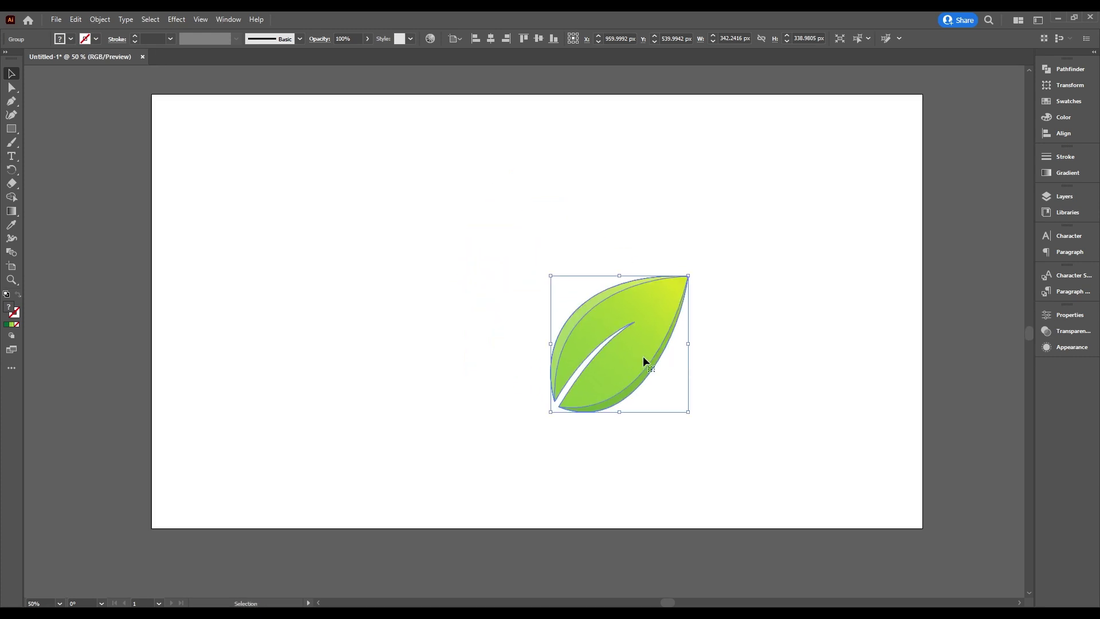
{"action": "left_click_drag", "start_coordinate": [688, 275], "coordinate": [665, 334]}
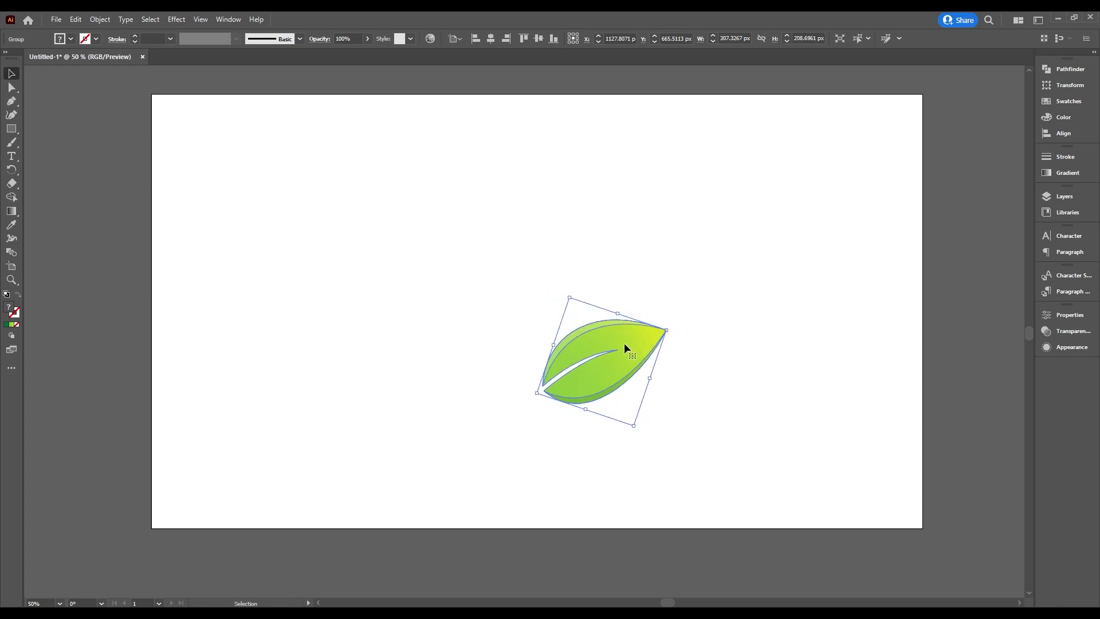
Make a vertically reflected copy of the leaf and place it left of the original.
{"action": "right_click", "coordinate": [624, 359]}
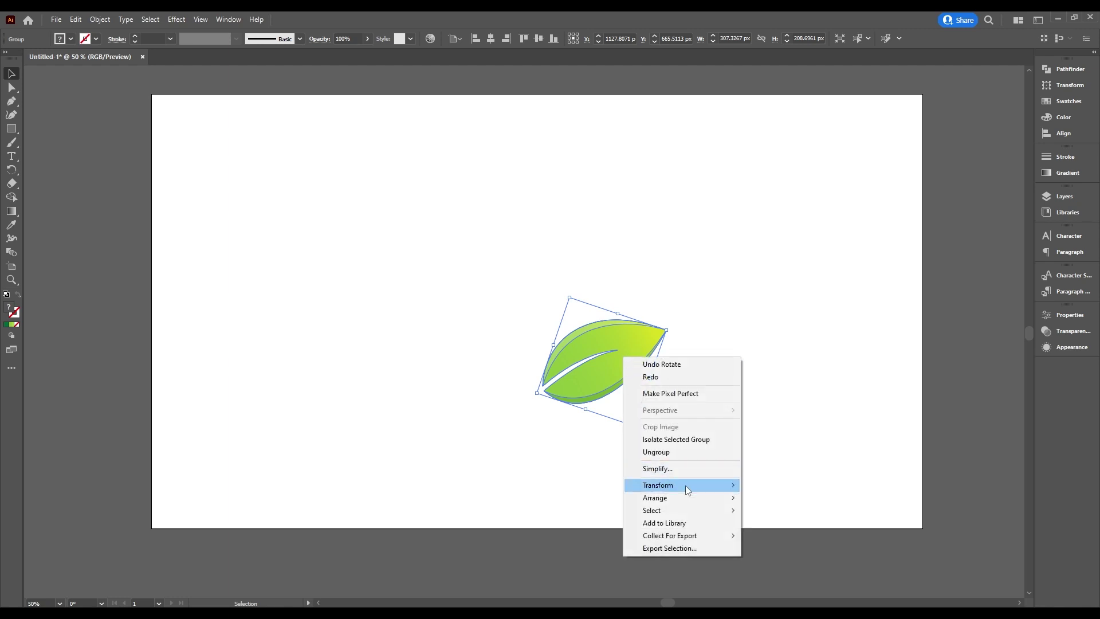
{"action": "mouse_move", "coordinate": [685, 486]}
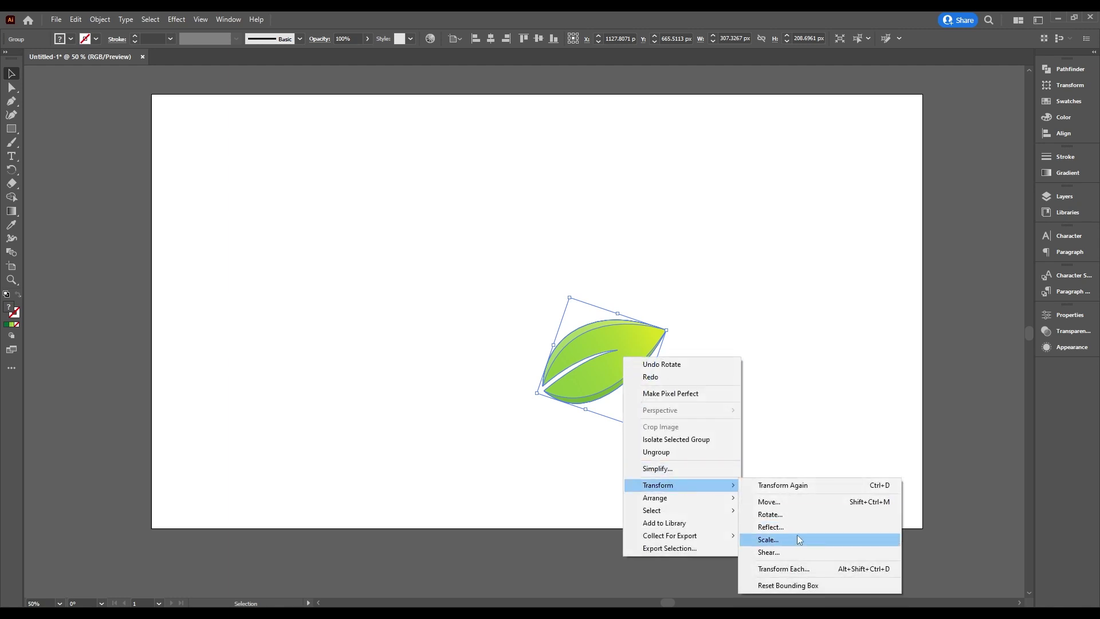
{"action": "left_click", "coordinate": [772, 527]}
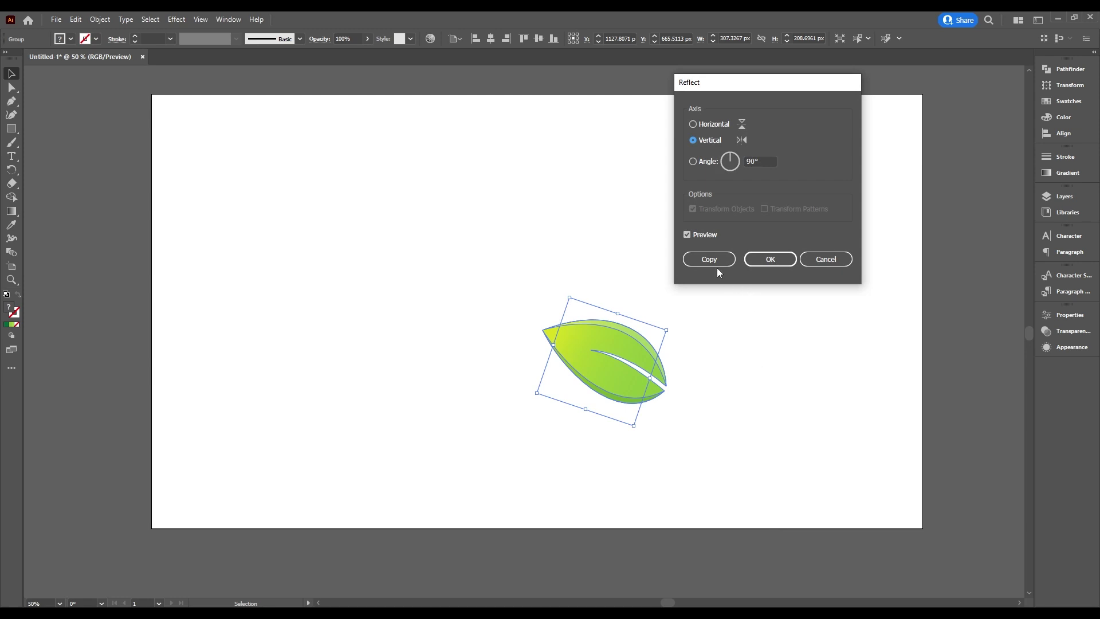
{"action": "left_click", "coordinate": [710, 260]}
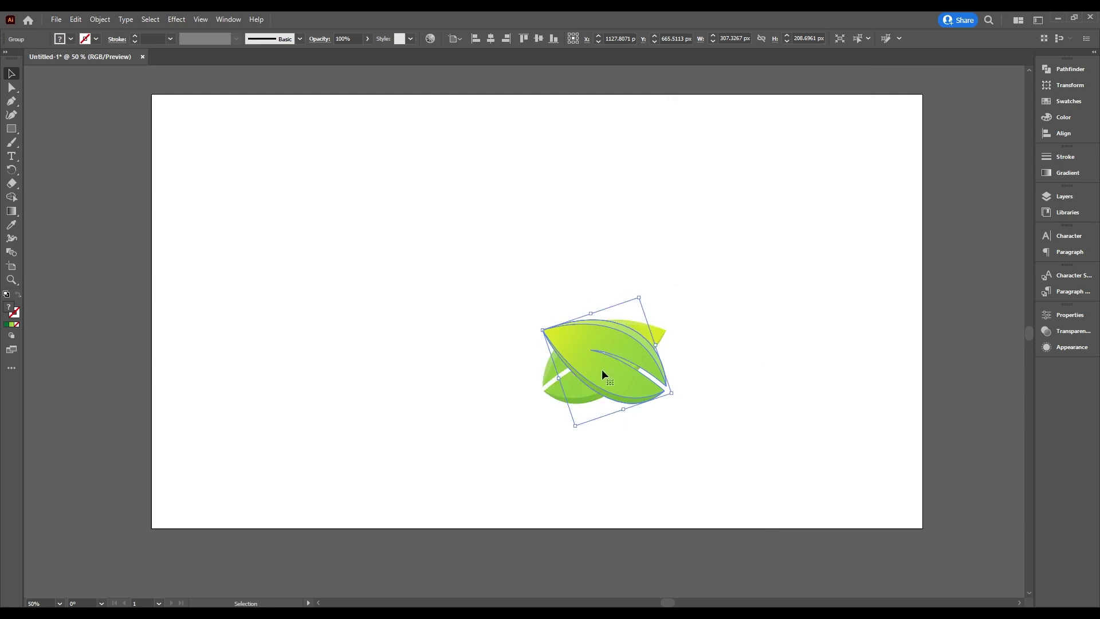
{"action": "left_click_drag", "start_coordinate": [601, 369], "coordinate": [502, 395]}
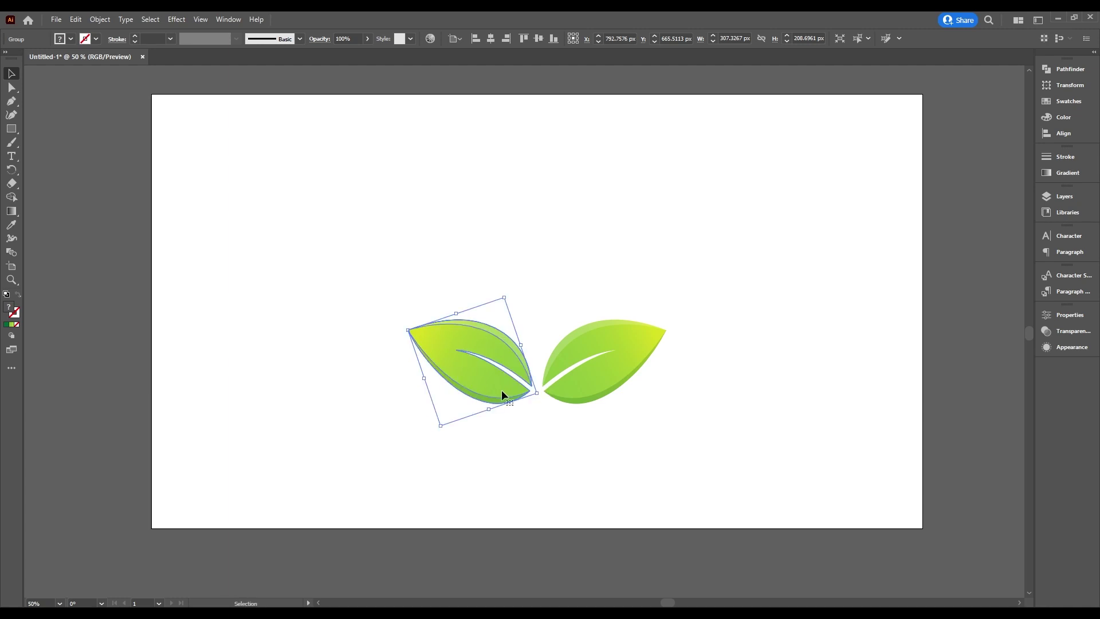
{"action": "left_click", "coordinate": [615, 369]}
{"action": "key", "text": "alt"}
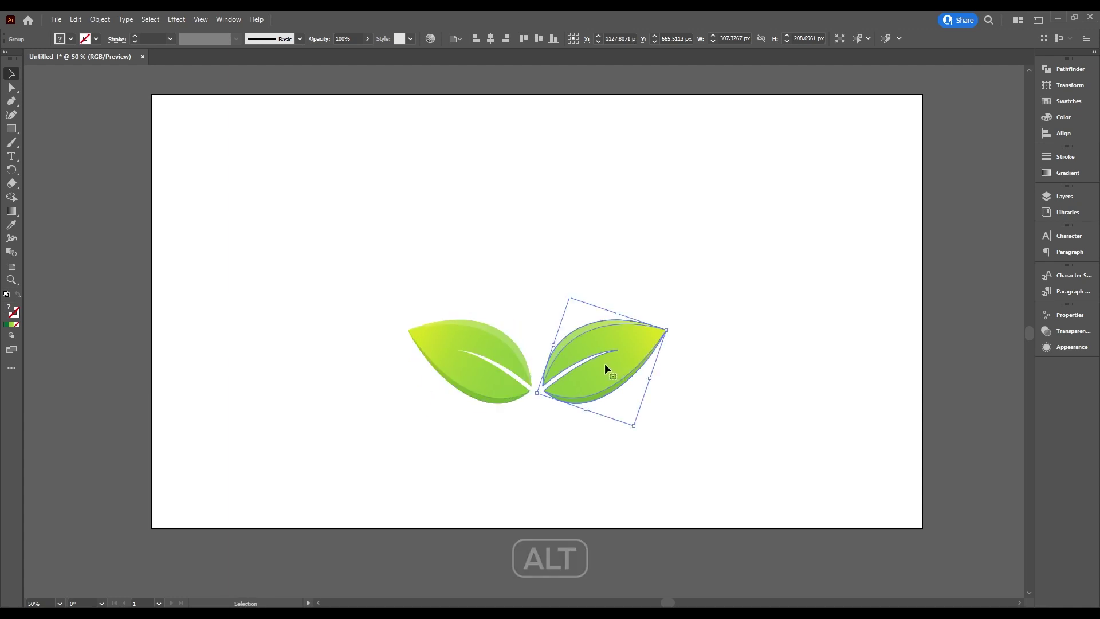
Copy the right leaf up above the pair and shrink it smaller.
{"action": "left_click_drag", "start_coordinate": [597, 372], "coordinate": [597, 287]}
{"action": "left_click_drag", "start_coordinate": [667, 242], "coordinate": [626, 239]}
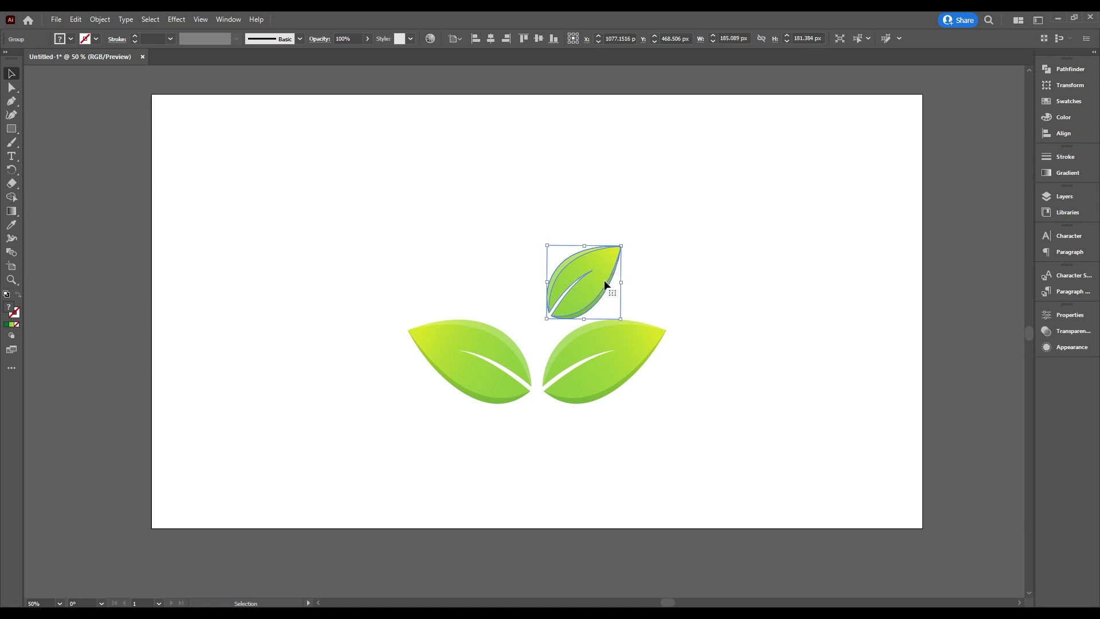
{"action": "left_click_drag", "start_coordinate": [593, 292], "coordinate": [589, 294]}
Add a vertically reflected copy of the small leaf on the left, then copy a leaf above the plant.
{"action": "right_click", "coordinate": [588, 293]}
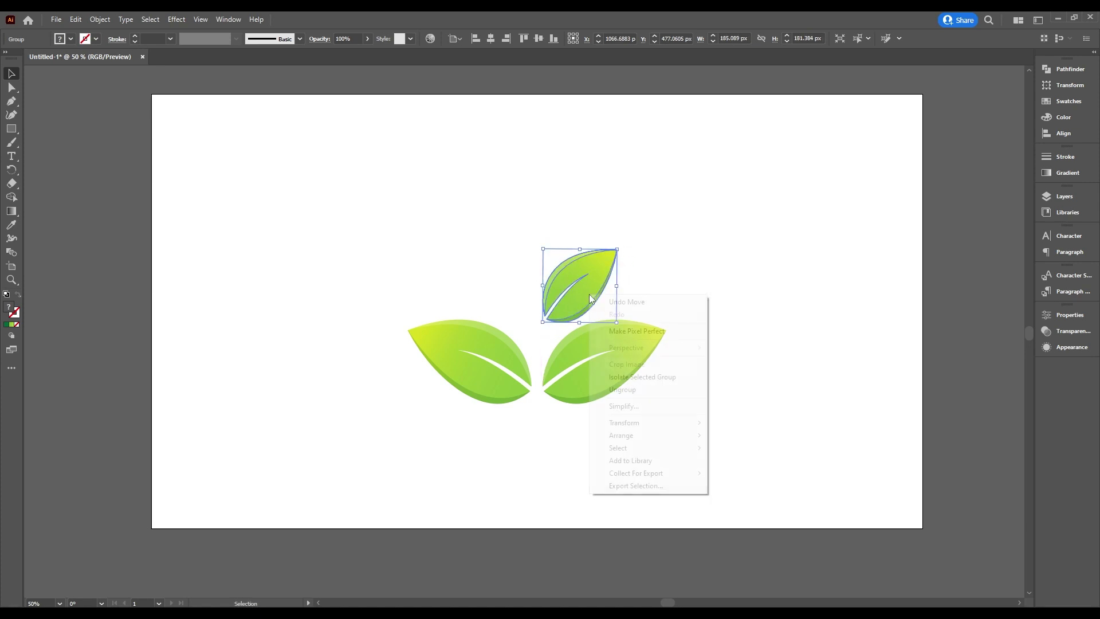
{"action": "mouse_move", "coordinate": [642, 425]}
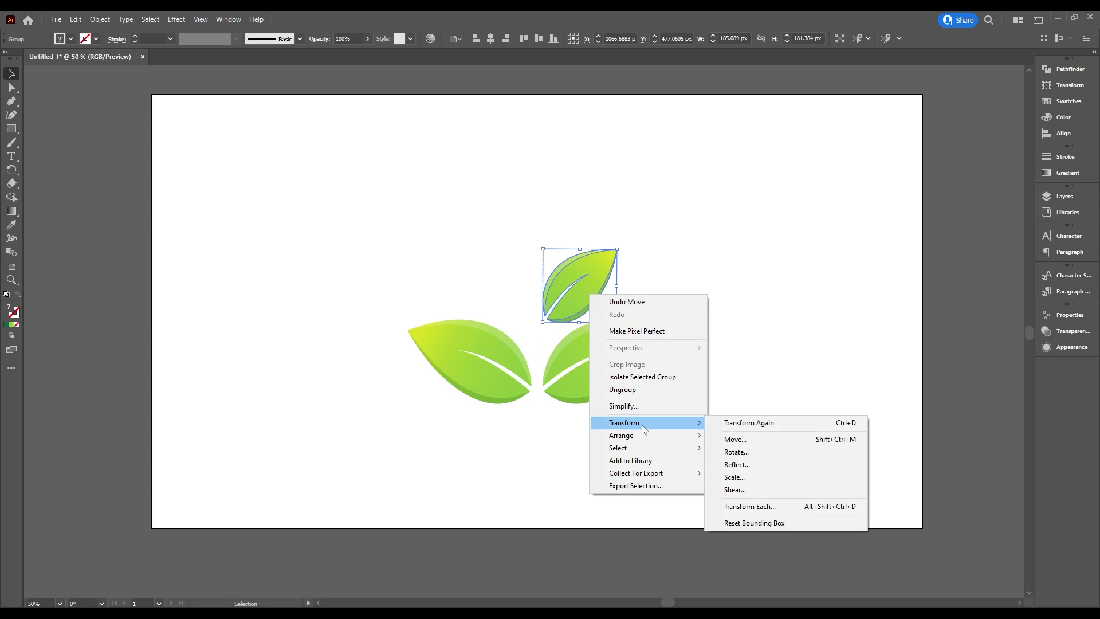
{"action": "left_click", "coordinate": [759, 469]}
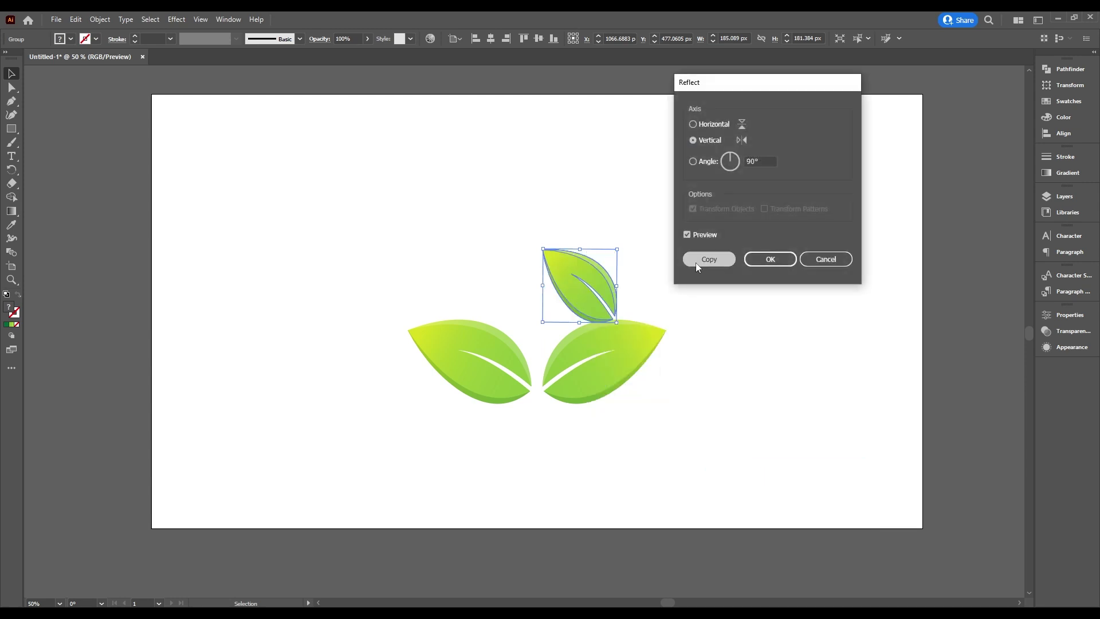
{"action": "left_click", "coordinate": [696, 261]}
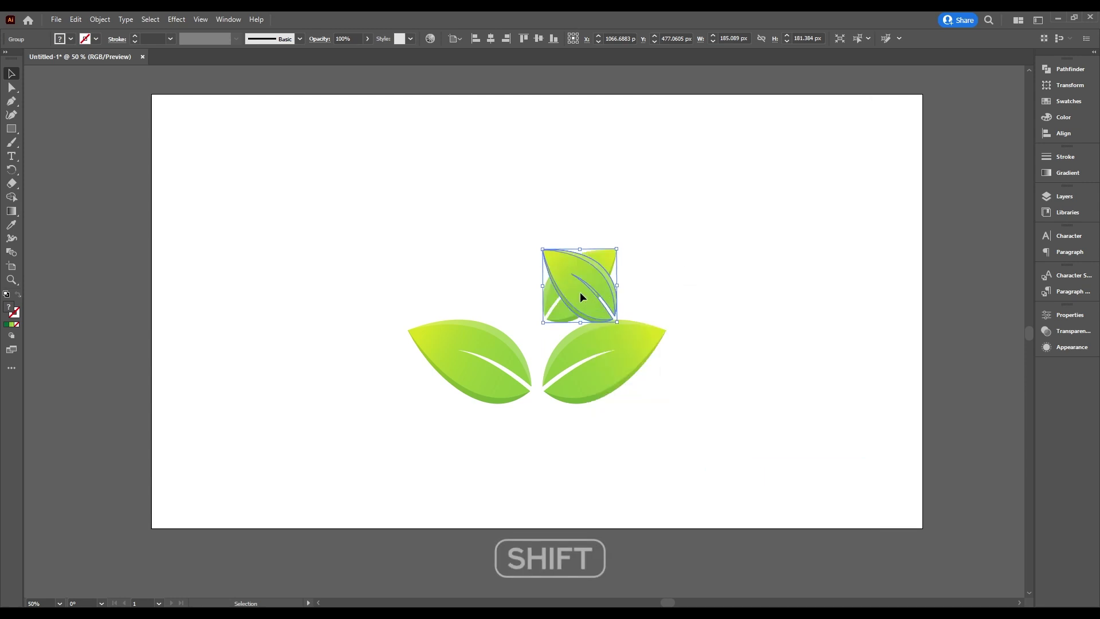
{"action": "left_click_drag", "start_coordinate": [580, 291], "coordinate": [492, 283]}
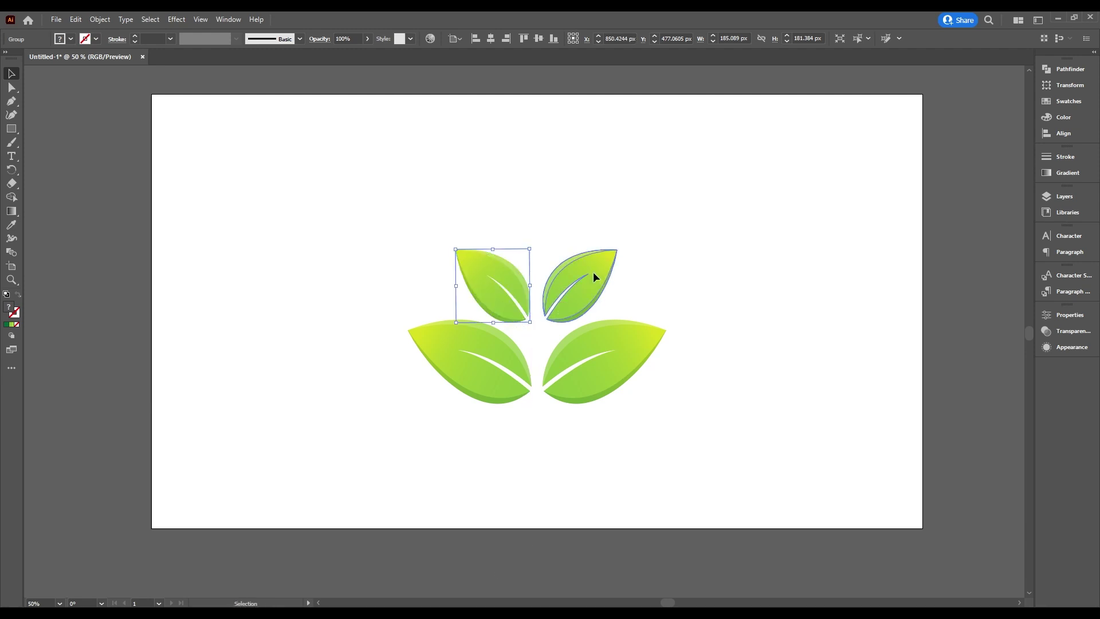
{"action": "left_click", "coordinate": [585, 288]}
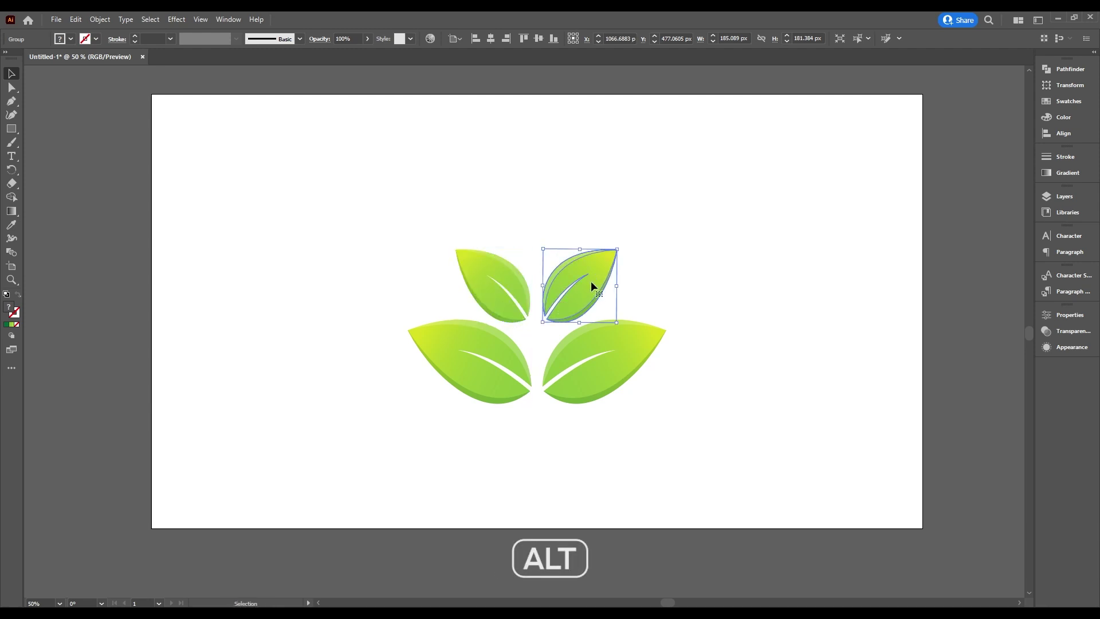
{"action": "left_click_drag", "start_coordinate": [587, 289], "coordinate": [568, 223]}
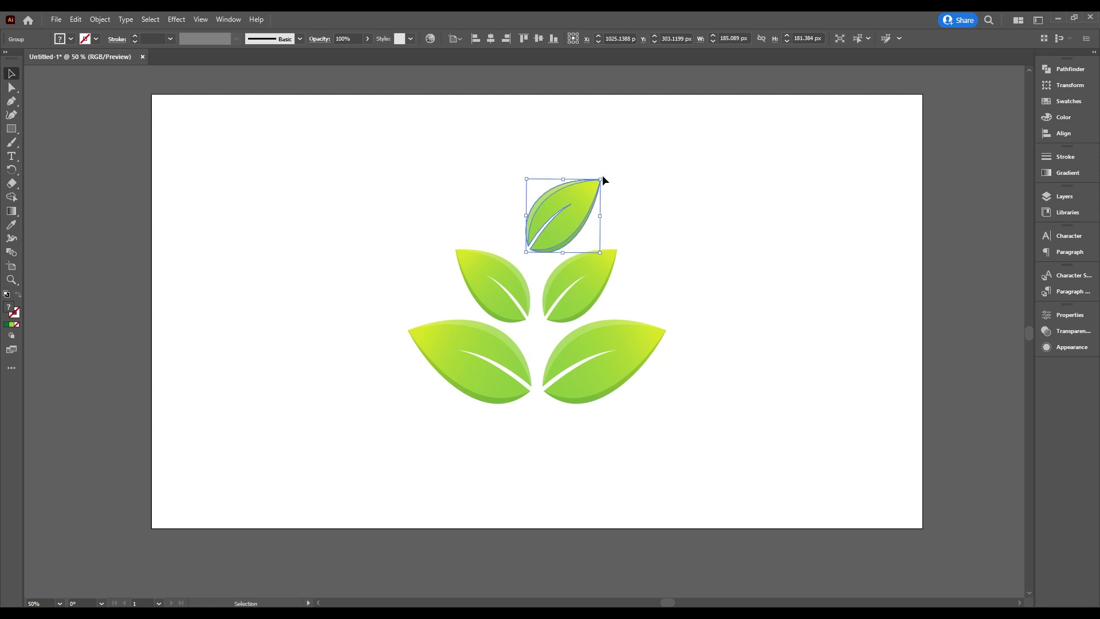
Rotate the top leaf copy upright, centre it at X 960 px and shrink it.
{"action": "left_click_drag", "start_coordinate": [606, 178], "coordinate": [572, 163]}
{"action": "left_click_drag", "start_coordinate": [569, 228], "coordinate": [545, 229]}
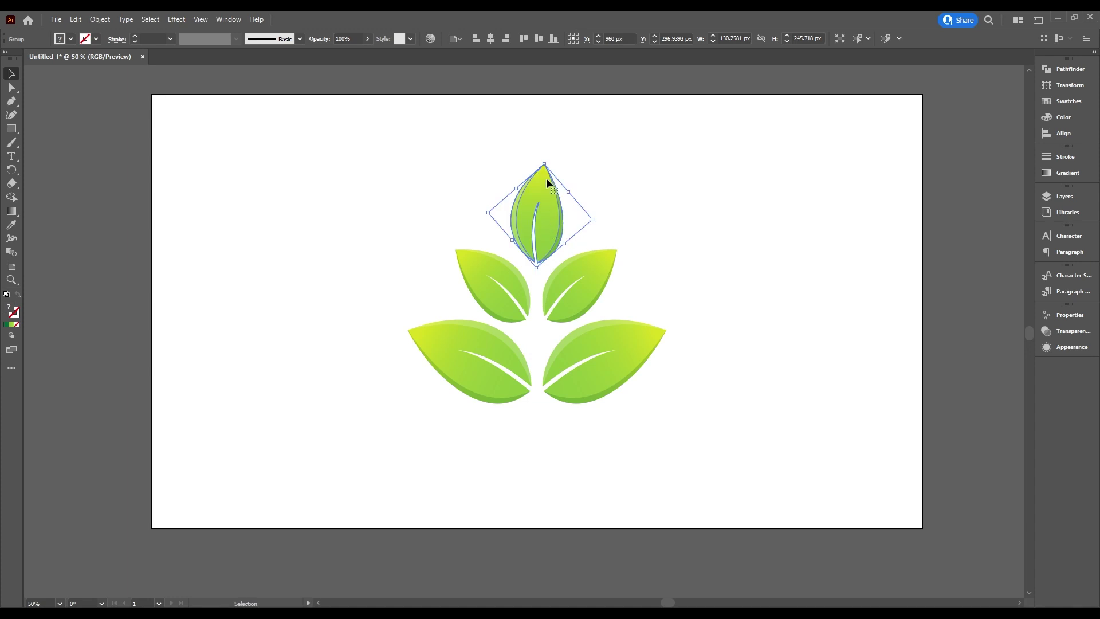
{"action": "left_click_drag", "start_coordinate": [544, 163], "coordinate": [542, 197]}
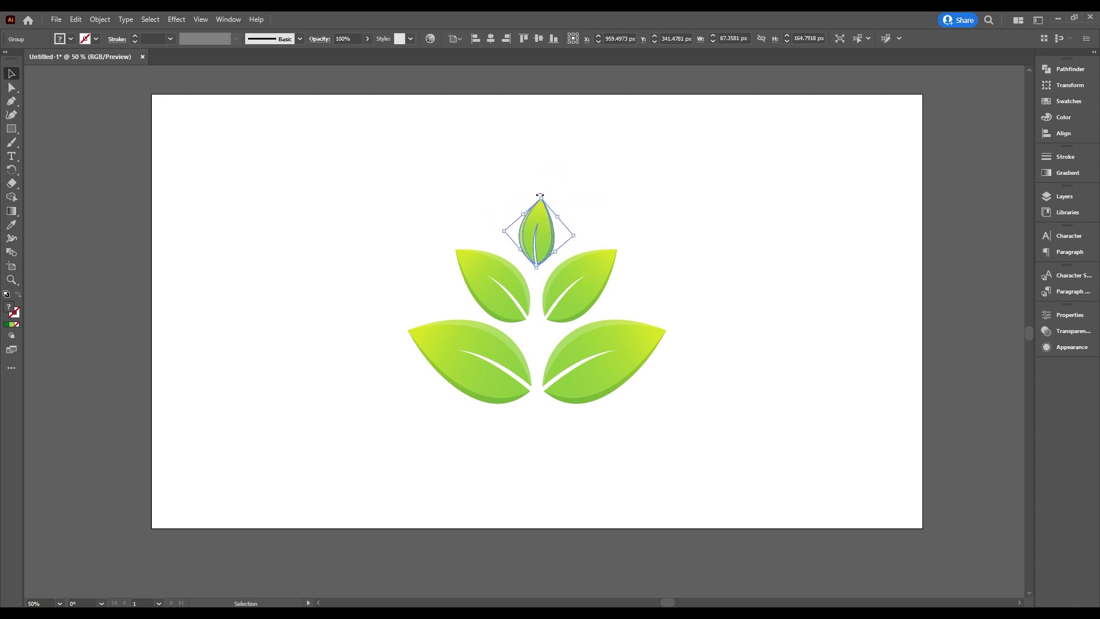
{"action": "left_click", "coordinate": [655, 199]}
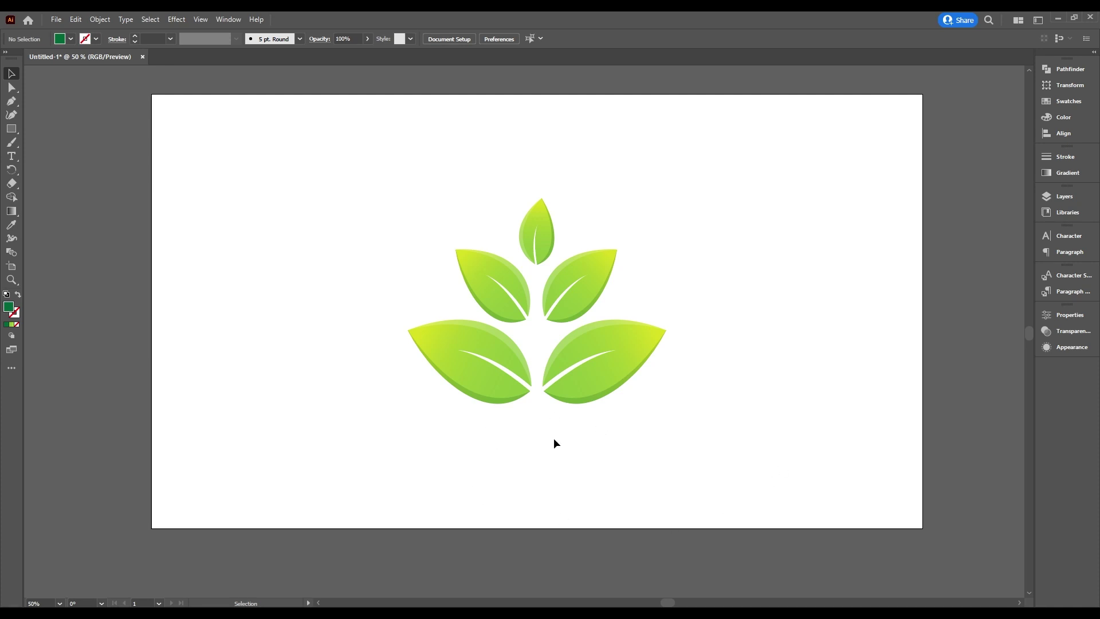
Draw a perfect circle left of the plant and give it the leaf's green gradient.
{"action": "left_click", "coordinate": [15, 131]}
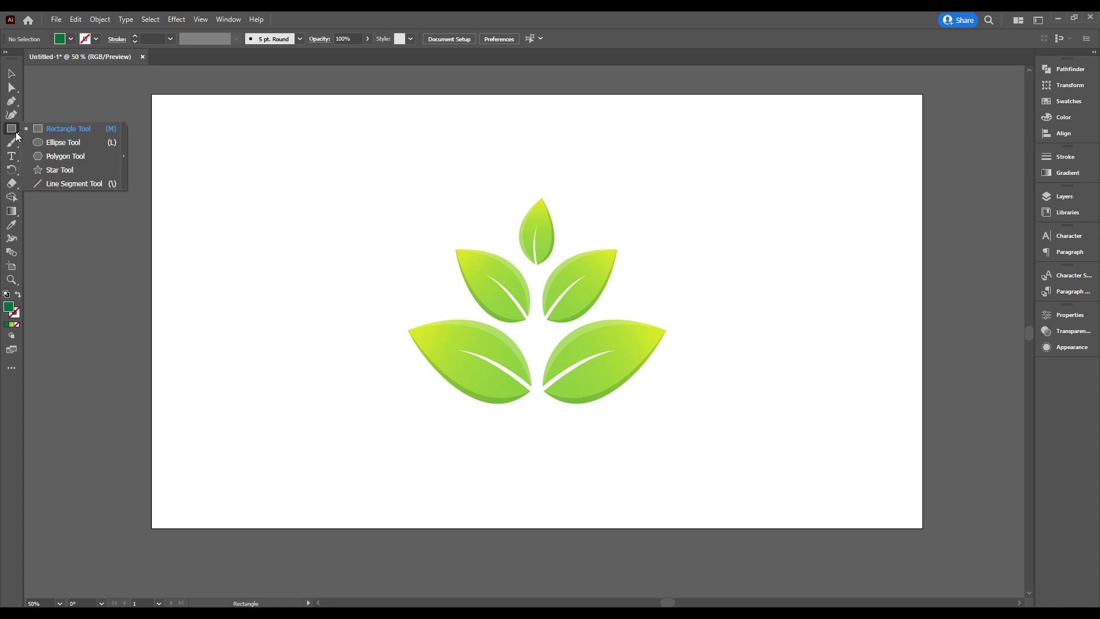
{"action": "left_click", "coordinate": [46, 141]}
{"action": "key", "text": "shift"}
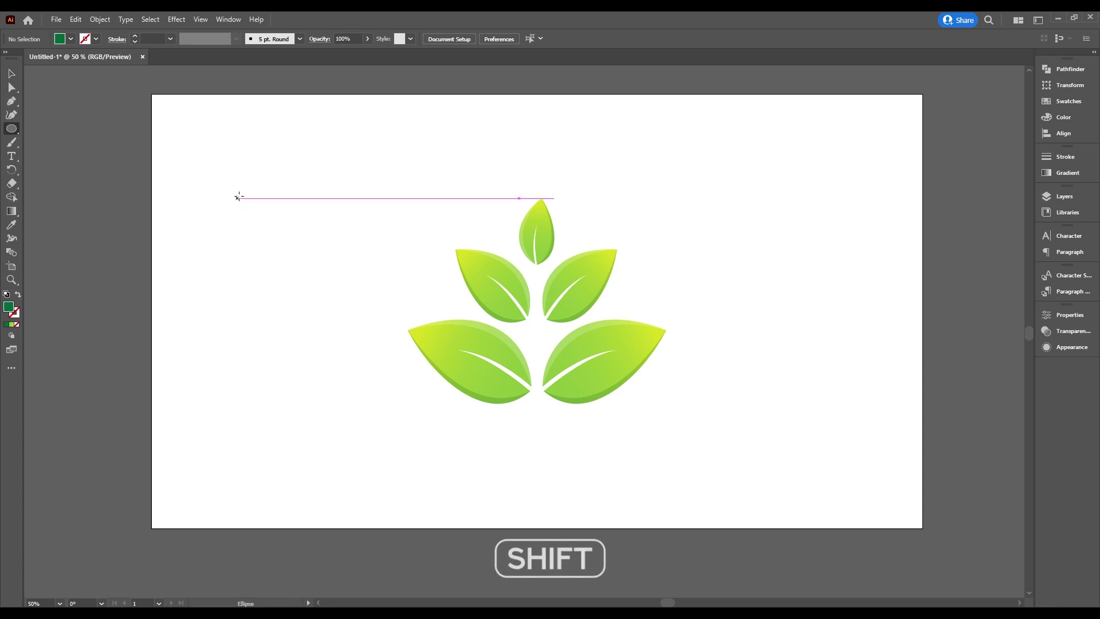
{"action": "left_click_drag", "start_coordinate": [234, 182], "coordinate": [347, 294]}
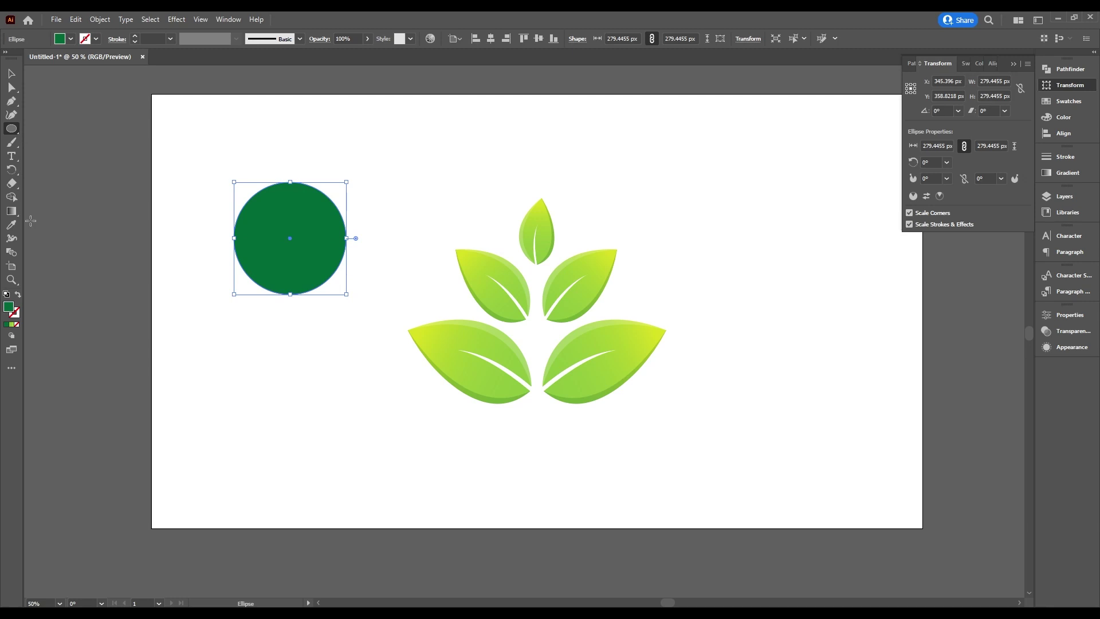
{"action": "left_click", "coordinate": [13, 227]}
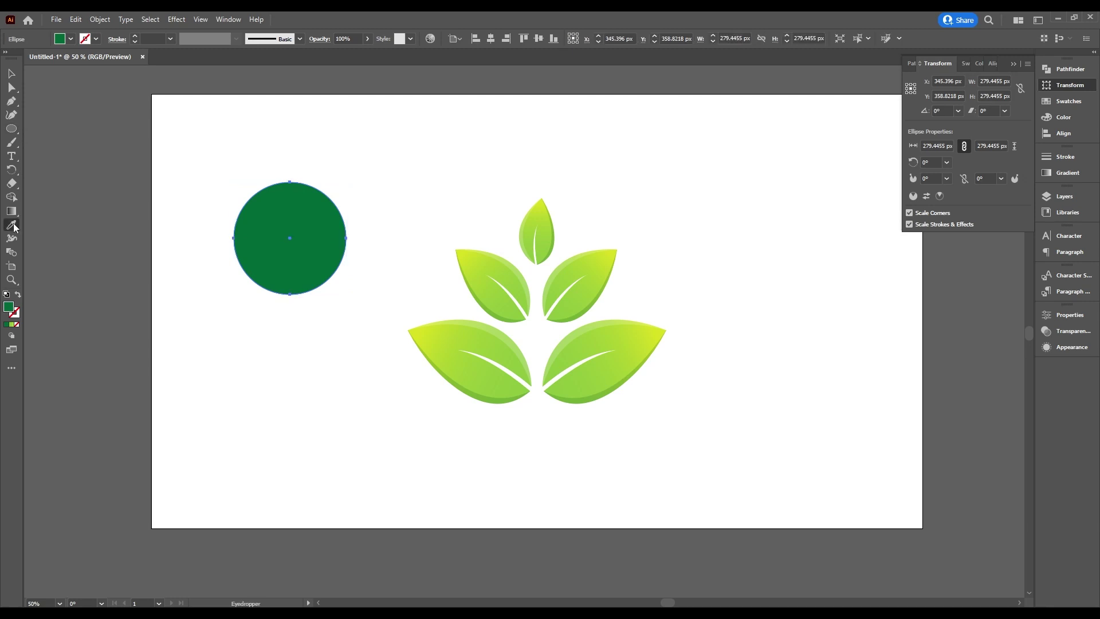
{"action": "left_click", "coordinate": [481, 260]}
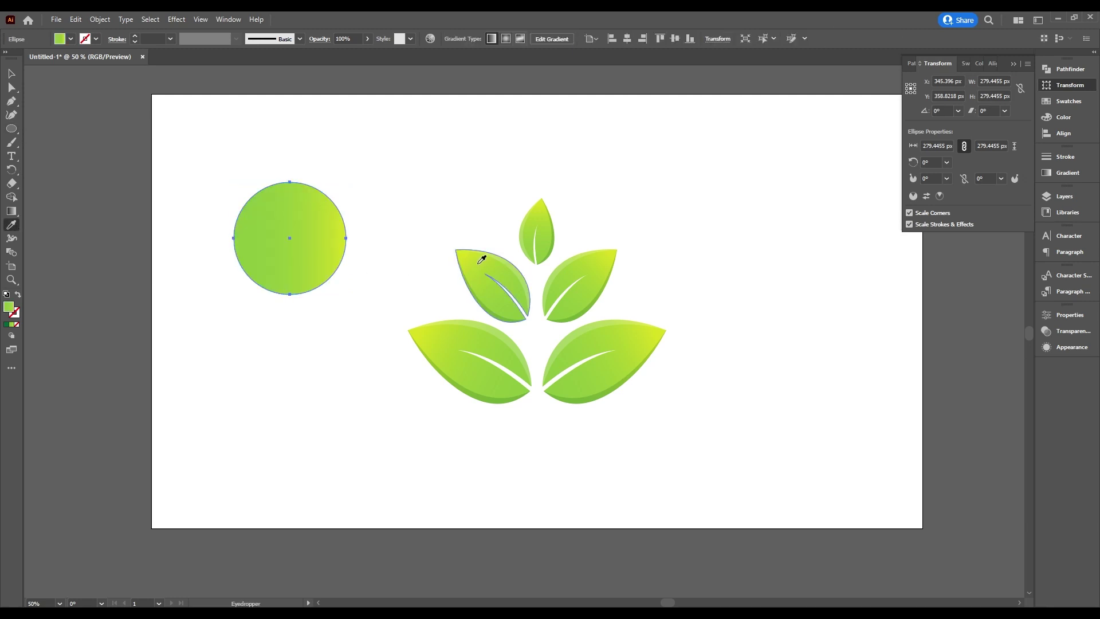
Make the circle's gradient radial, move the midpoint inward and set the outer stop to 0% opacity.
{"action": "left_click", "coordinate": [1063, 173]}
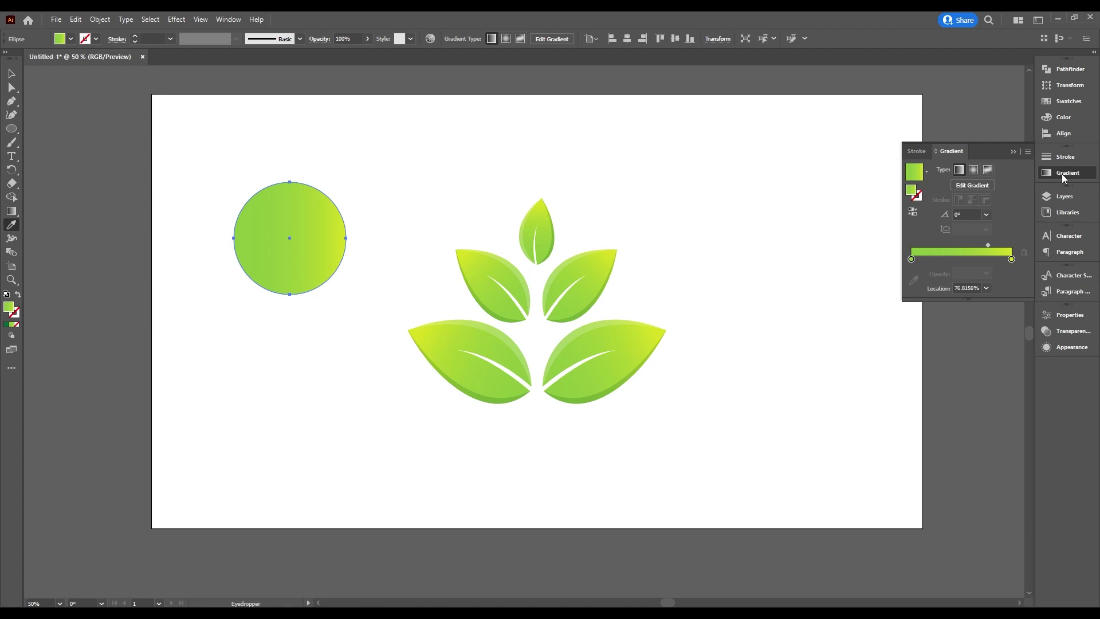
{"action": "left_click", "coordinate": [974, 171]}
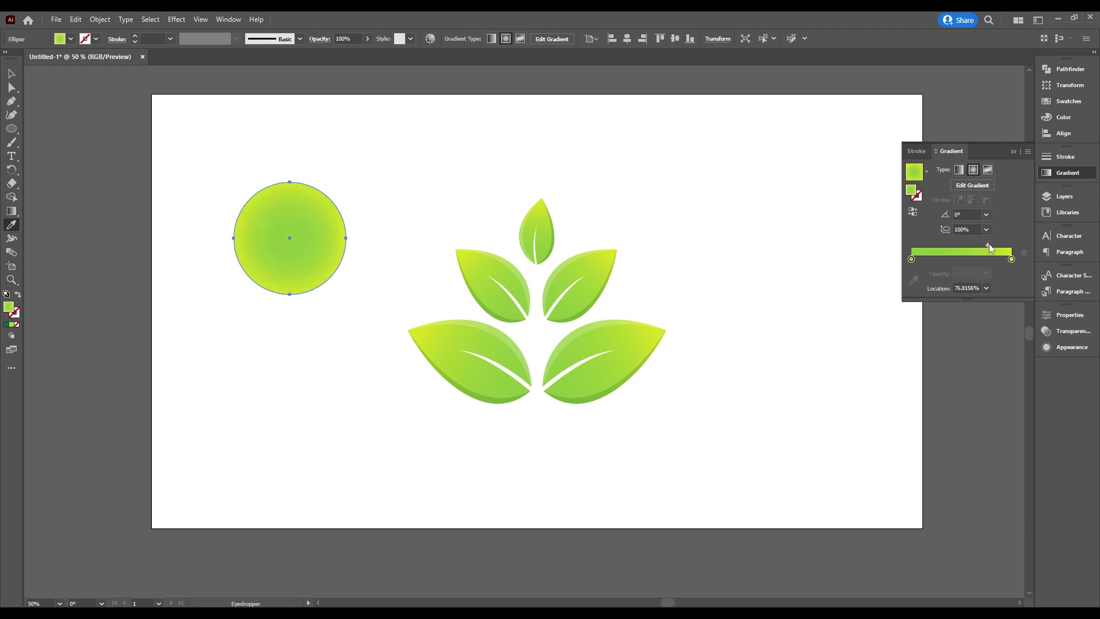
{"action": "left_click_drag", "start_coordinate": [987, 246], "coordinate": [960, 243]}
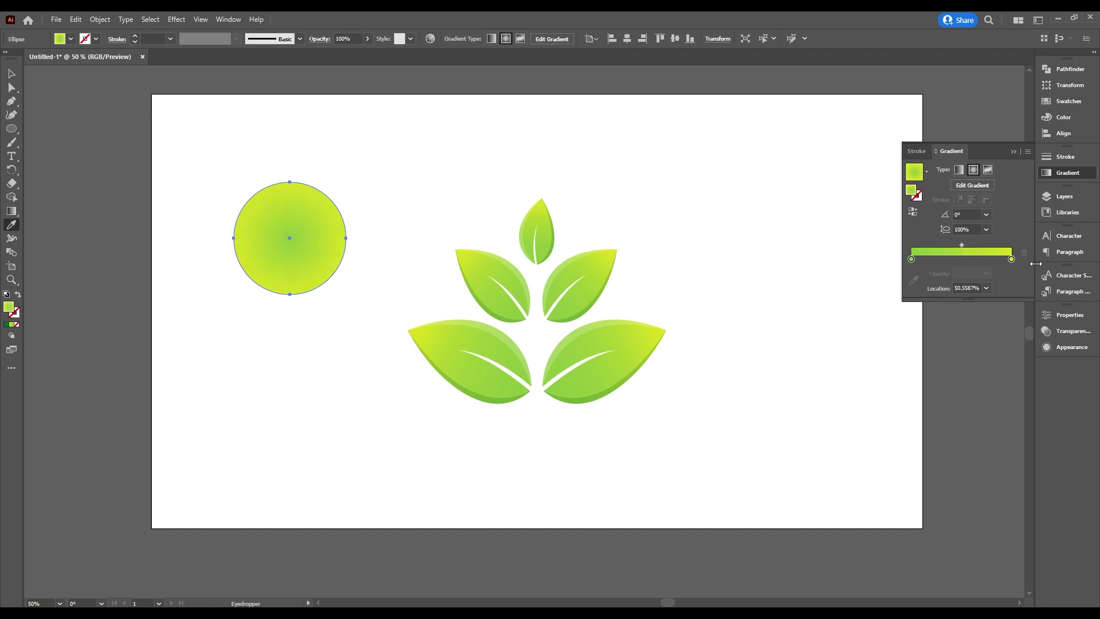
{"action": "left_click", "coordinate": [1012, 259]}
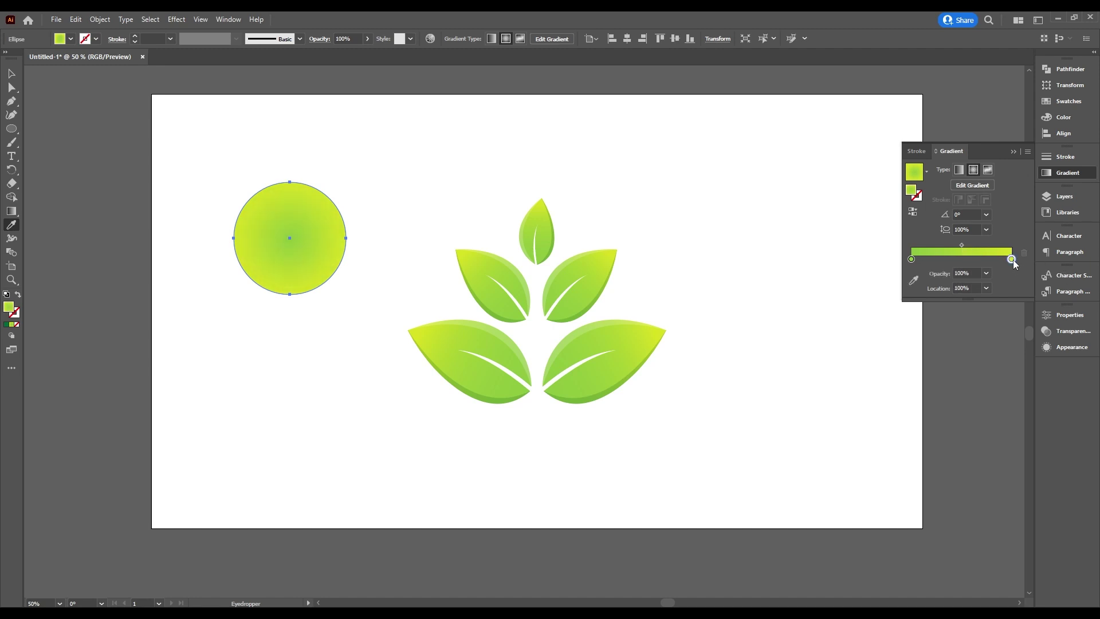
{"action": "left_click", "coordinate": [986, 274]}
{"action": "left_click", "coordinate": [996, 288]}
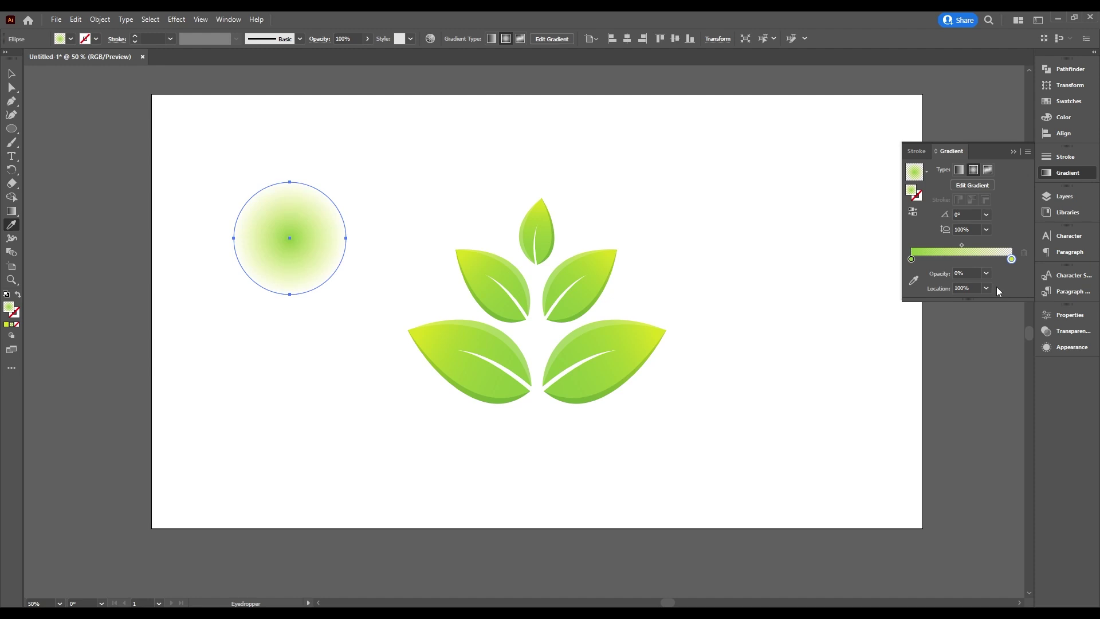
{"action": "left_click", "coordinate": [11, 73]}
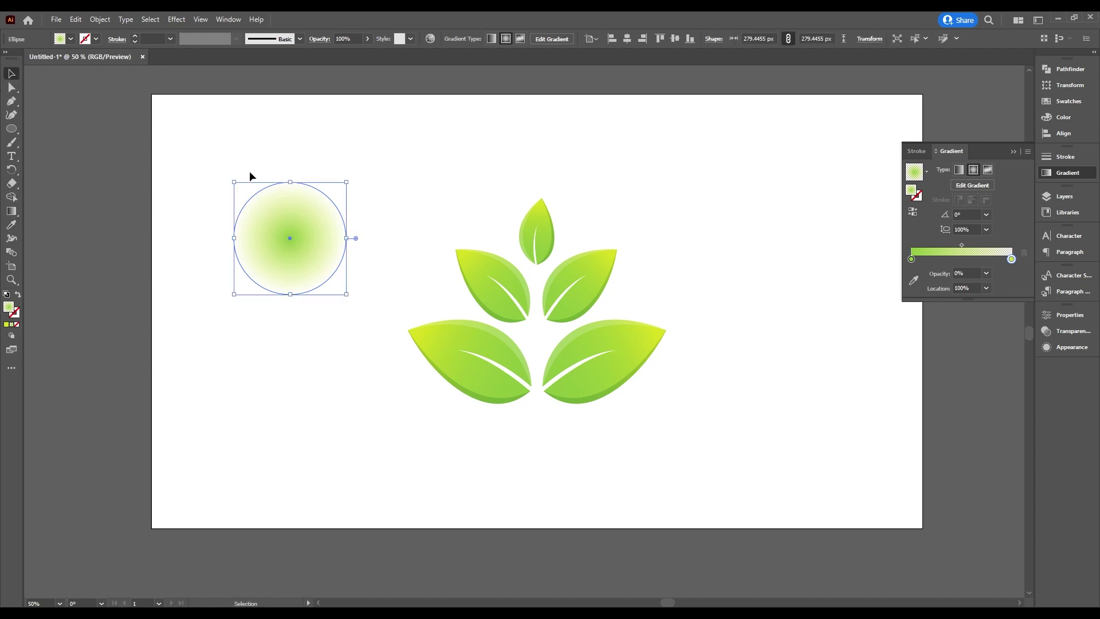
Flatten the circle into a thin ellipse under the leaves and apply a 7.5 Gaussian Blur.
{"action": "left_click_drag", "start_coordinate": [292, 182], "coordinate": [421, 287]}
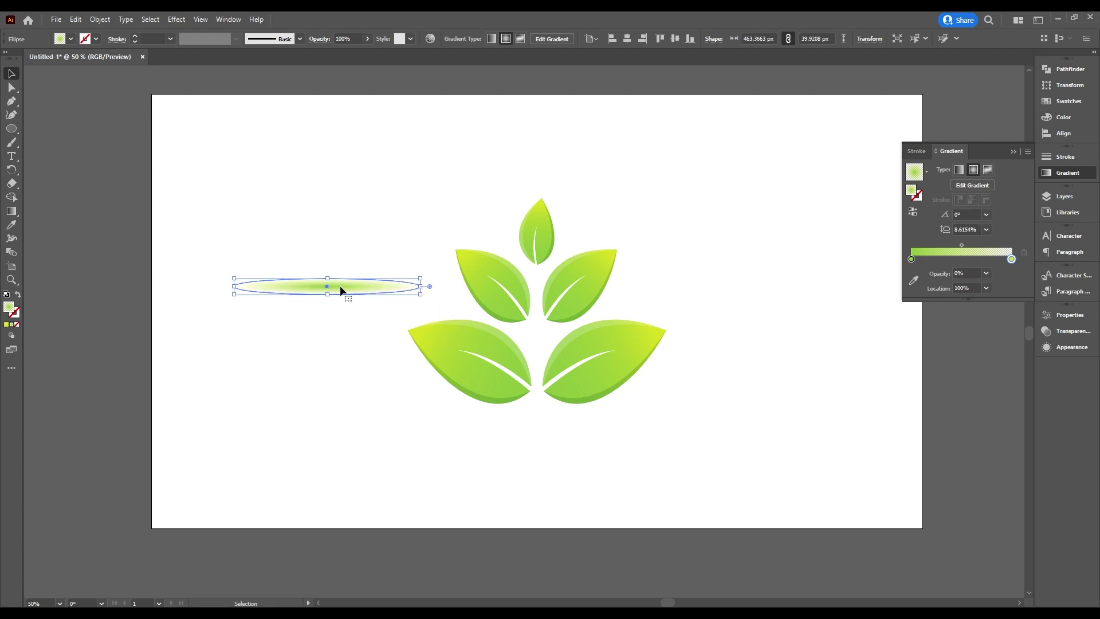
{"action": "left_click_drag", "start_coordinate": [327, 287], "coordinate": [538, 432]}
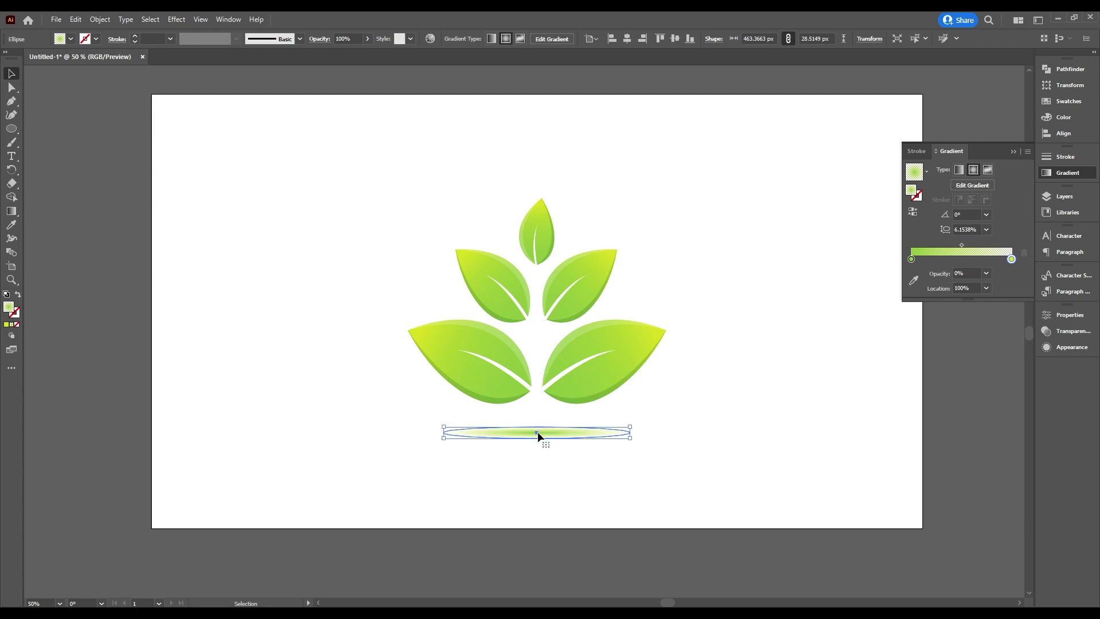
{"action": "left_click", "coordinate": [177, 20]}
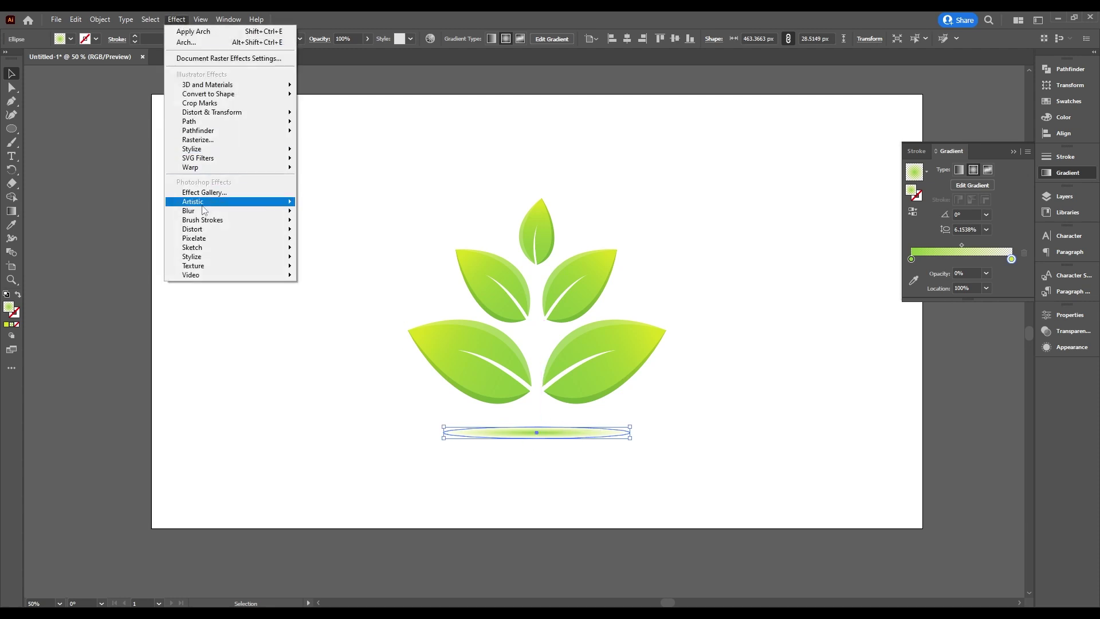
{"action": "mouse_move", "coordinate": [204, 212]}
{"action": "left_click", "coordinate": [333, 211]}
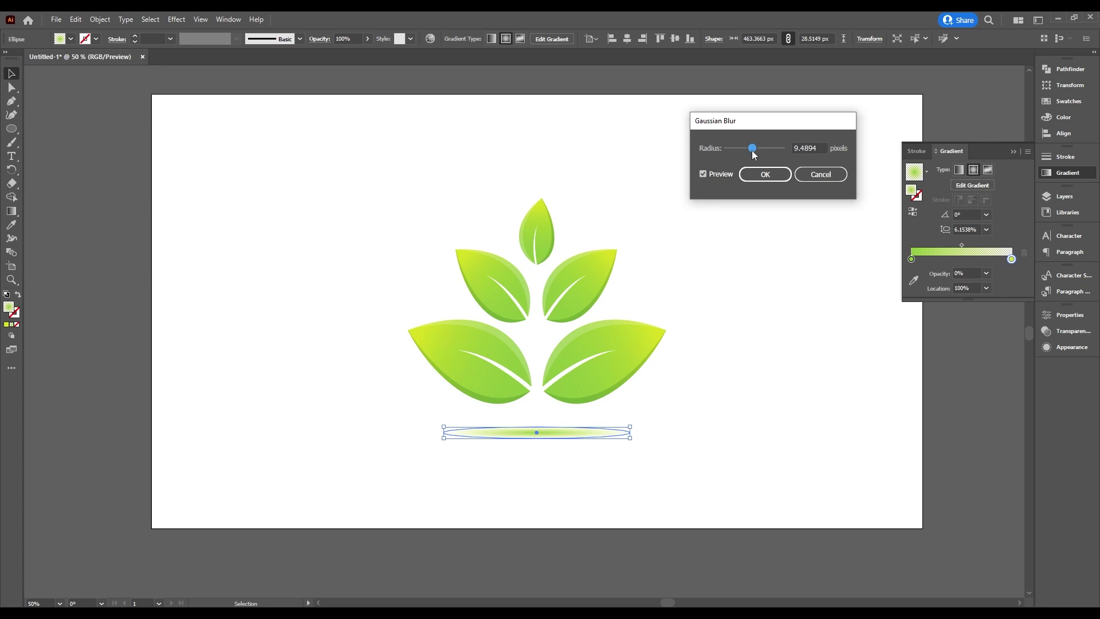
{"action": "left_click_drag", "start_coordinate": [753, 151], "coordinate": [751, 154]}
{"action": "left_click", "coordinate": [758, 179]}
Lower the shadow ellipse's opacity to 61%.
{"action": "left_click", "coordinate": [1072, 332]}
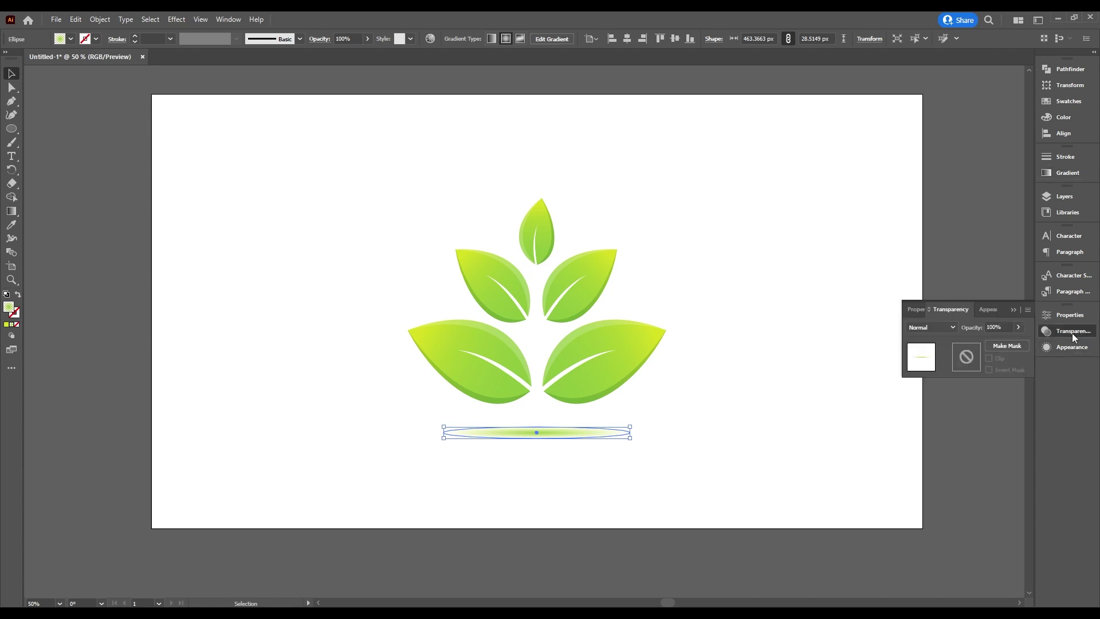
{"action": "left_click", "coordinate": [1019, 328]}
{"action": "left_click", "coordinate": [1007, 342]}
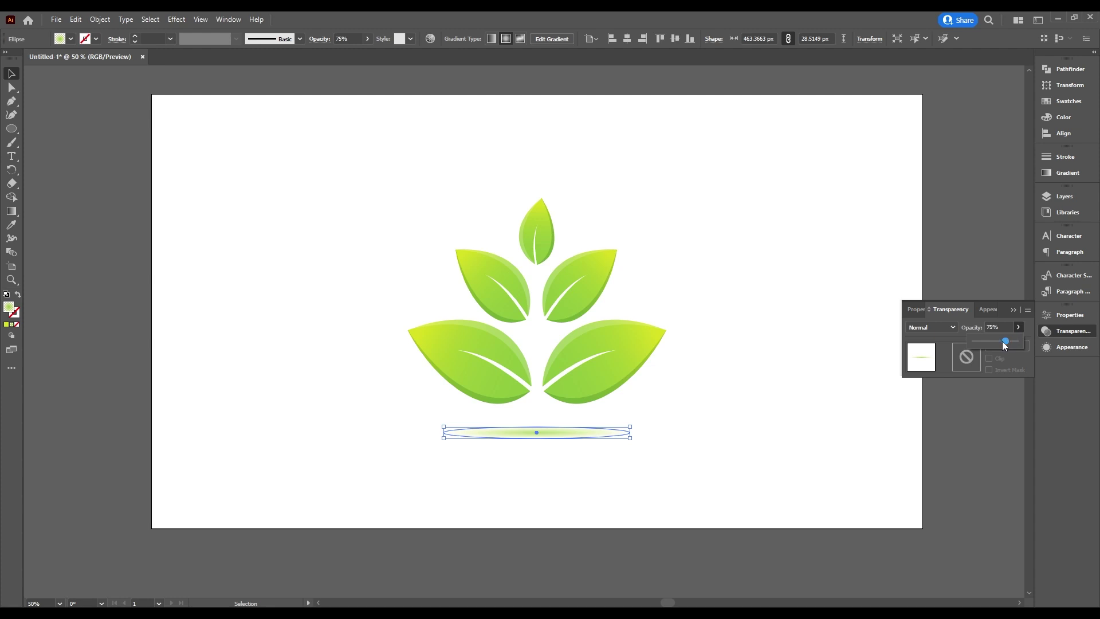
{"action": "left_click_drag", "start_coordinate": [1005, 345], "coordinate": [1001, 347]}
{"action": "left_click", "coordinate": [716, 367]}
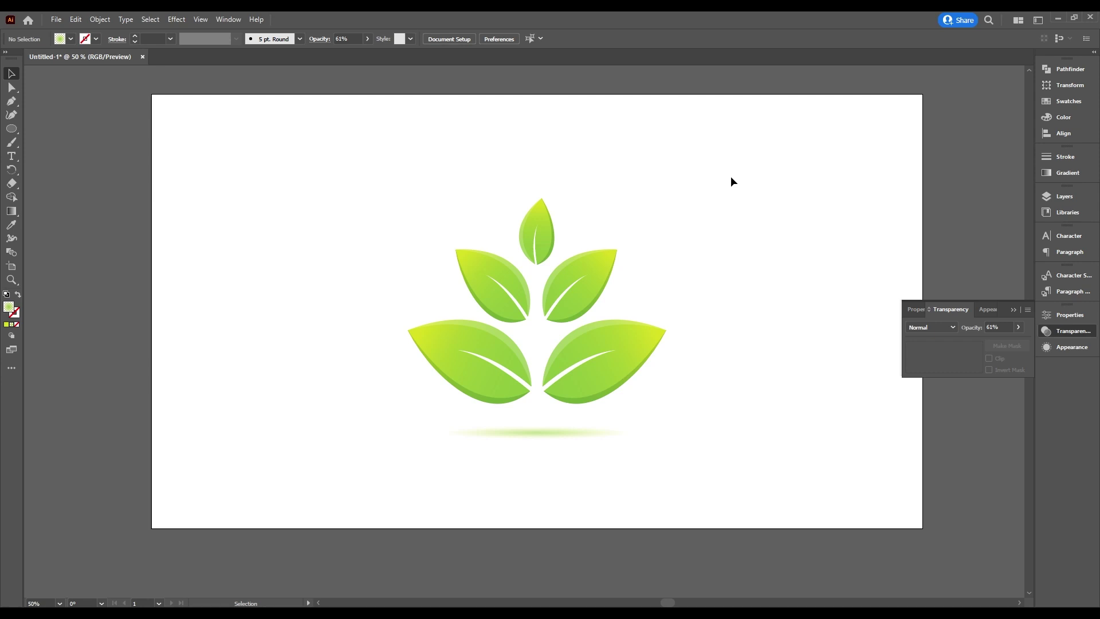
Group all five leaves with the shadow and align the logo to the artboard's horizontal and vertical centre.
{"action": "left_click_drag", "start_coordinate": [731, 178], "coordinate": [415, 469]}
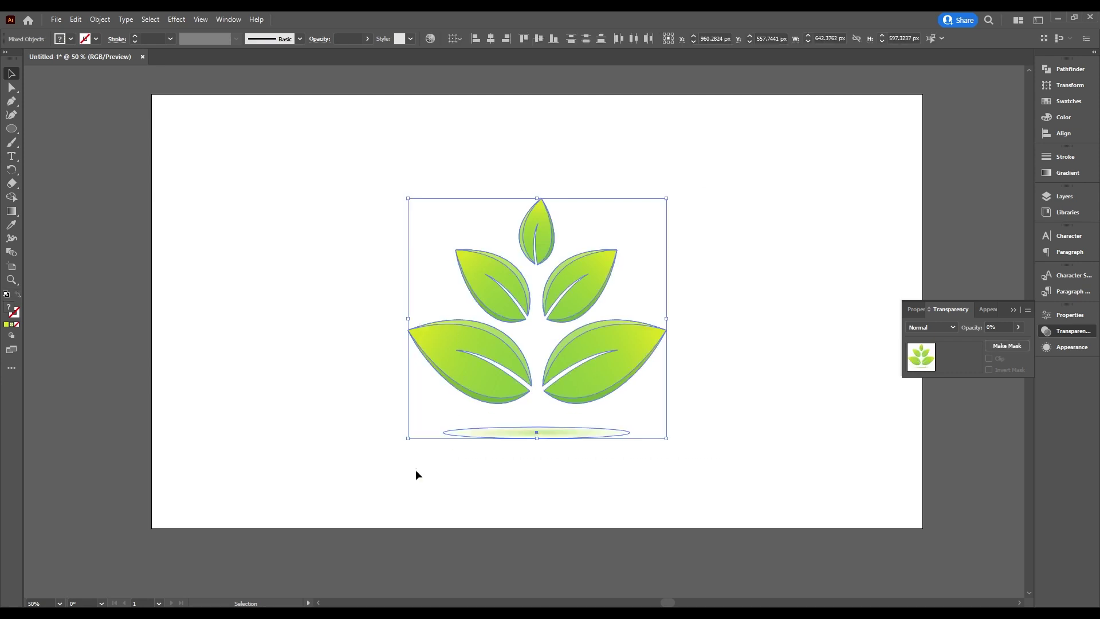
{"action": "right_click", "coordinate": [490, 355]}
{"action": "left_click", "coordinate": [519, 433]}
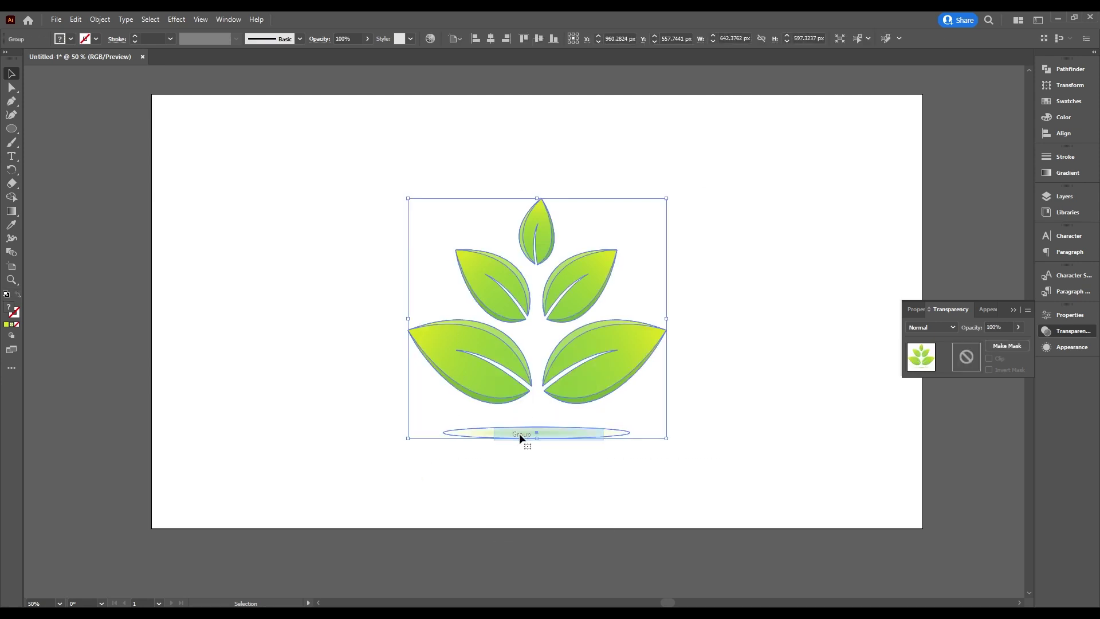
{"action": "left_click", "coordinate": [491, 39]}
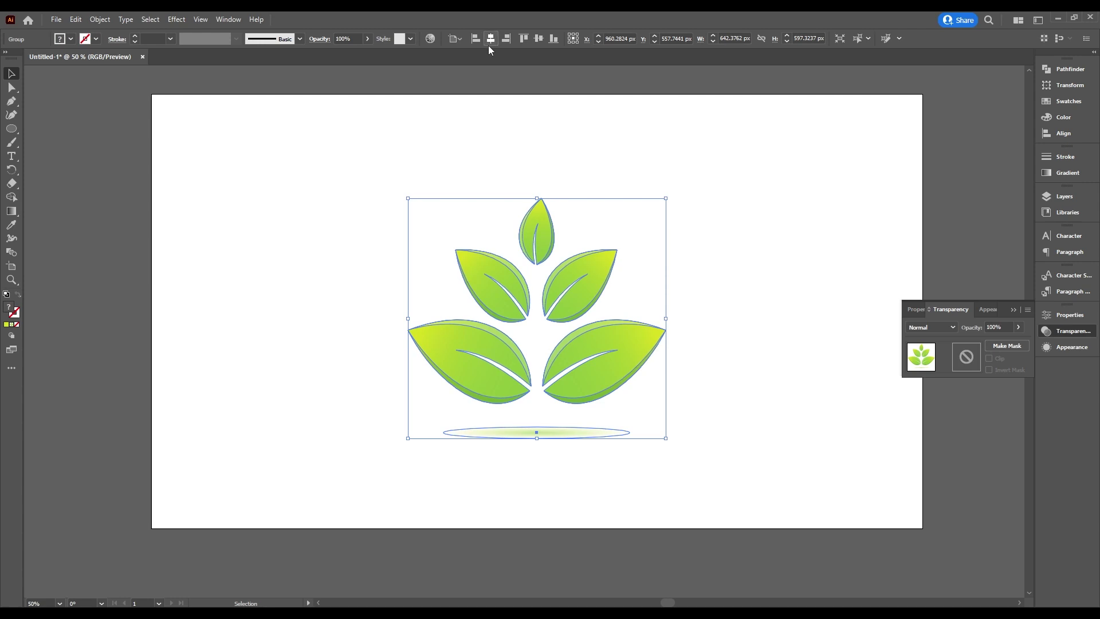
{"action": "left_click", "coordinate": [538, 39]}
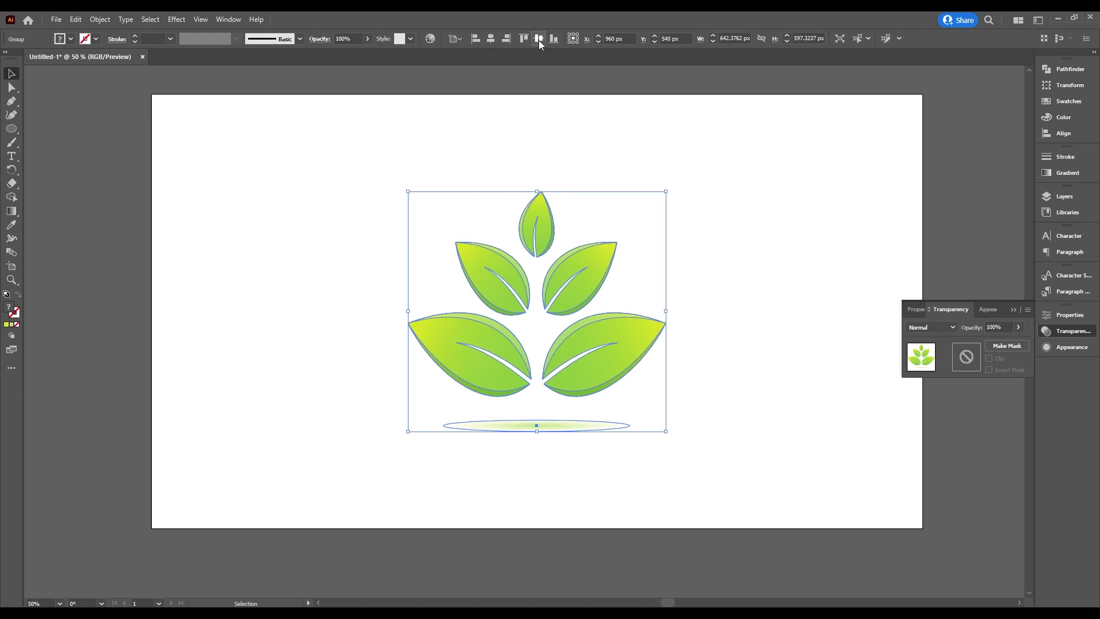
{"action": "left_click", "coordinate": [786, 232]}
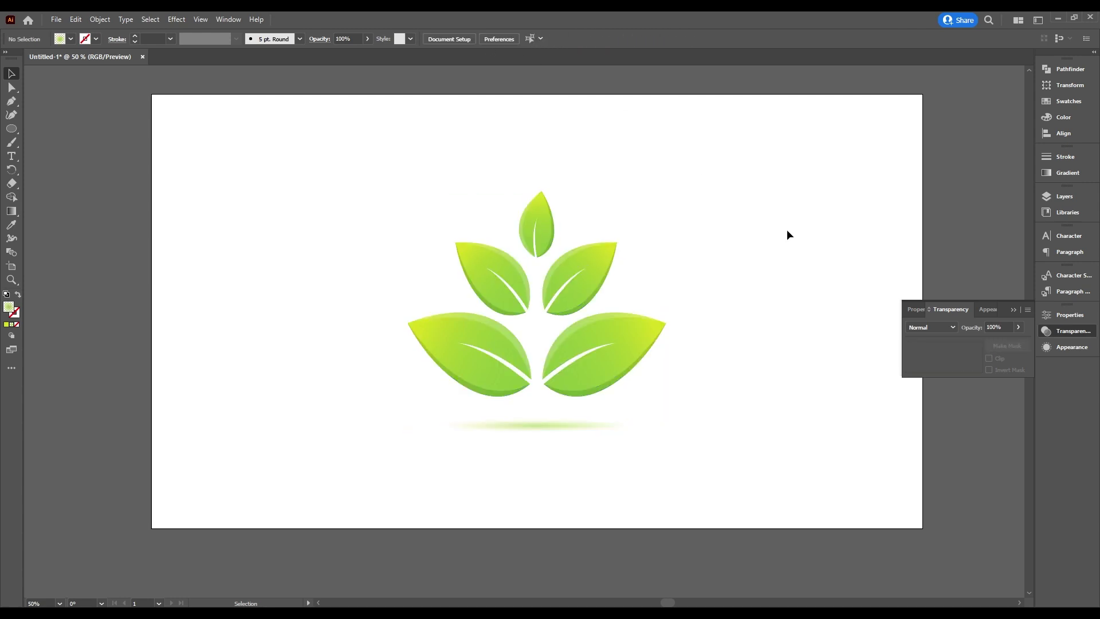
{"action": "left_click", "coordinate": [1011, 311]}
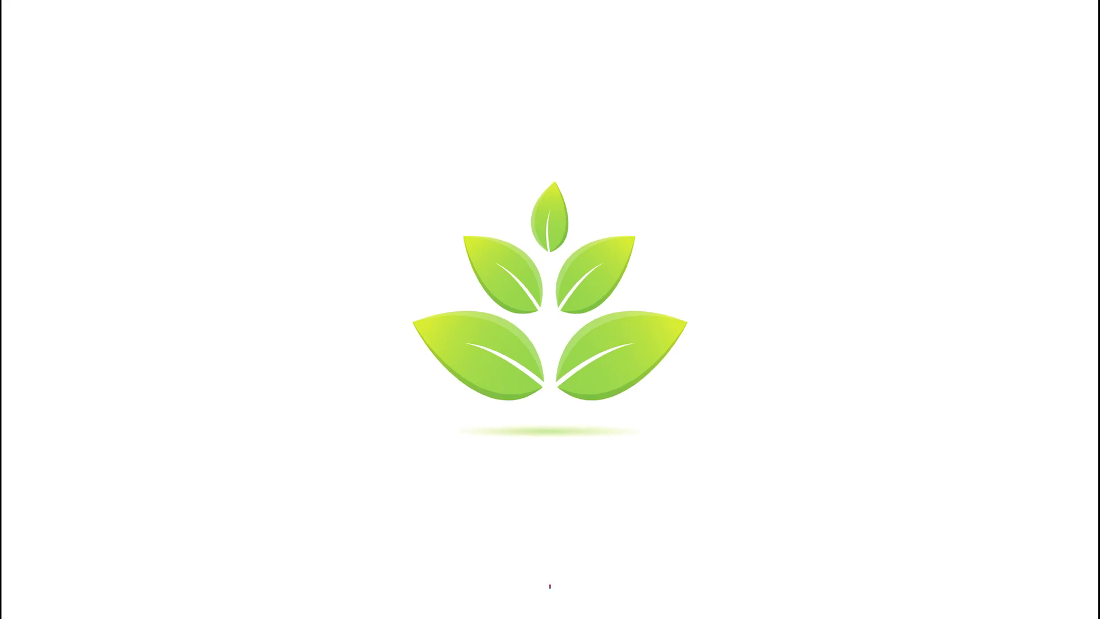